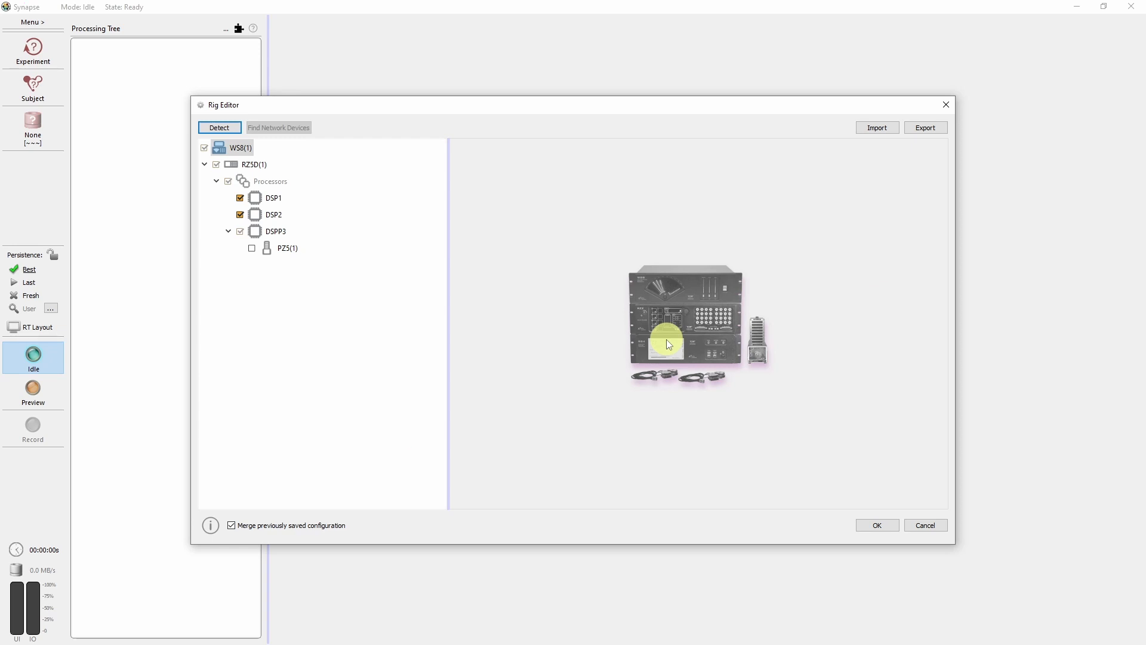
Change the model of DSP2 under the RZ5D processors to DSPM and add an iCon to it.
left_click(275, 215)
left_click(604, 155)
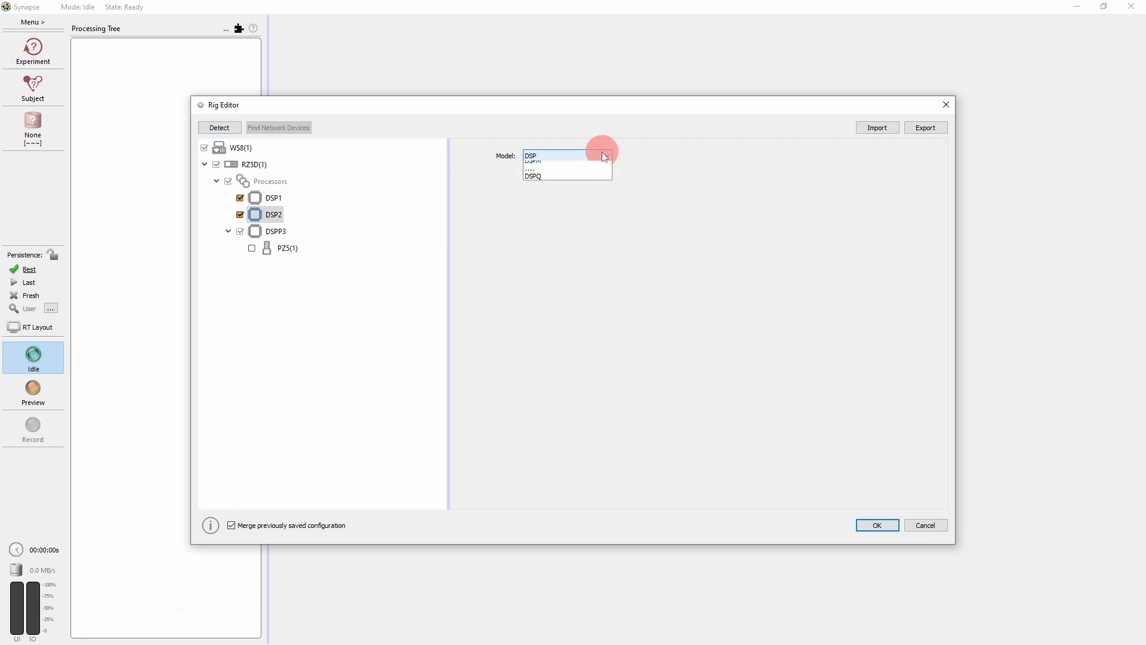
left_click(598, 212)
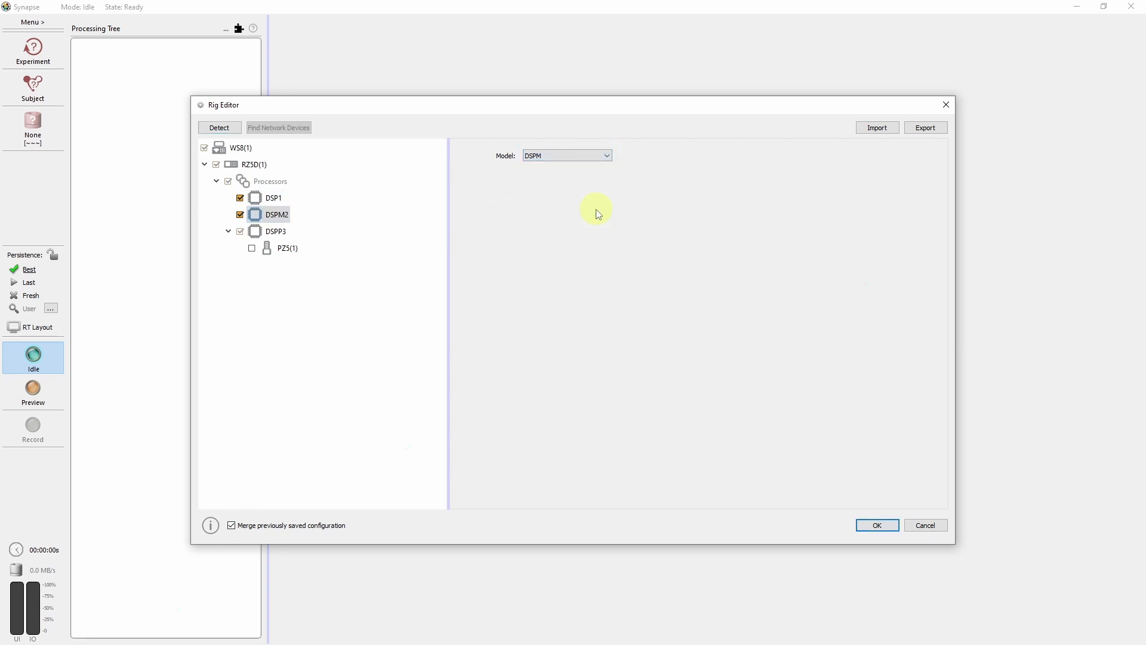
right_click(271, 223)
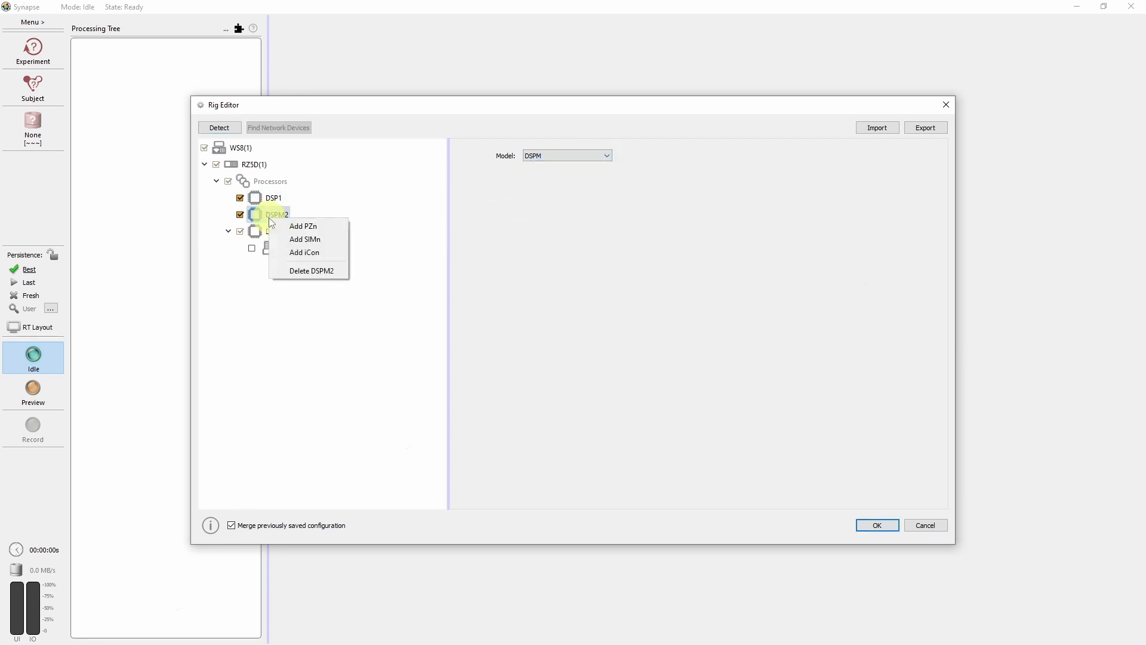
left_click(309, 253)
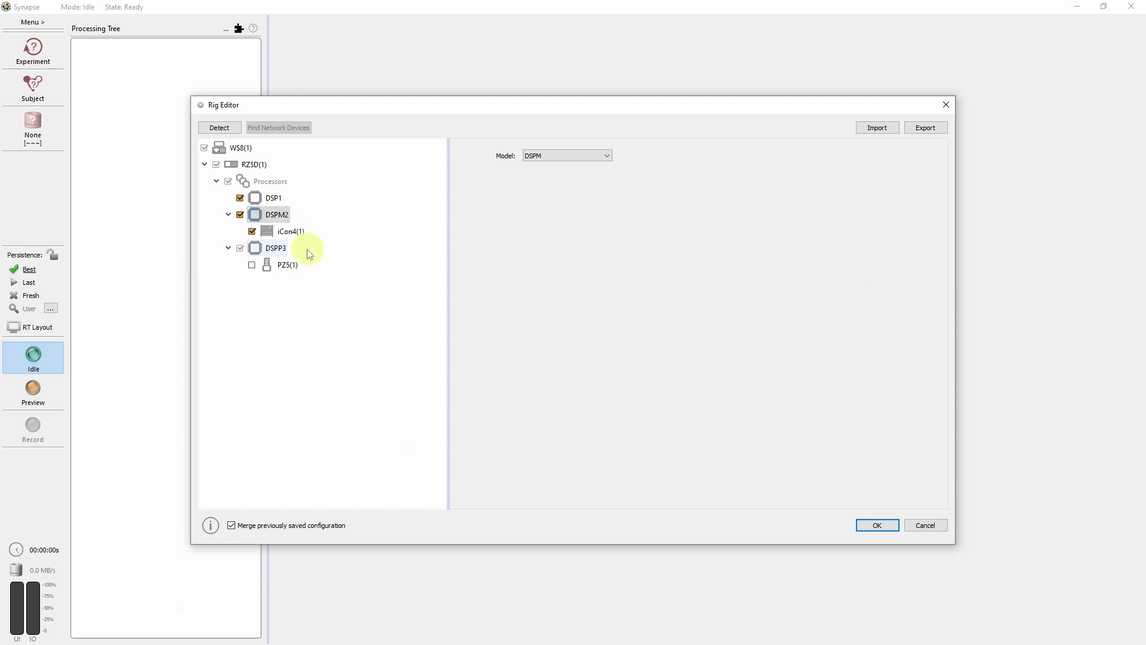
Add an iHn module to the iCon4 and accept the rig configuration.
left_click(289, 231)
right_click(290, 234)
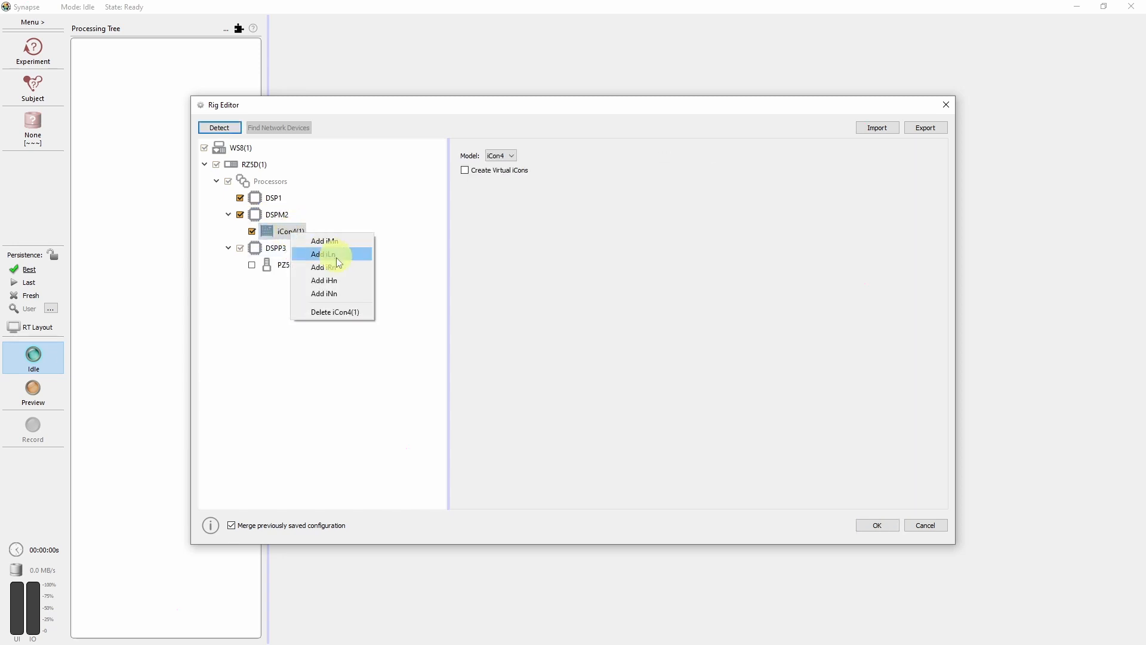
left_click(349, 280)
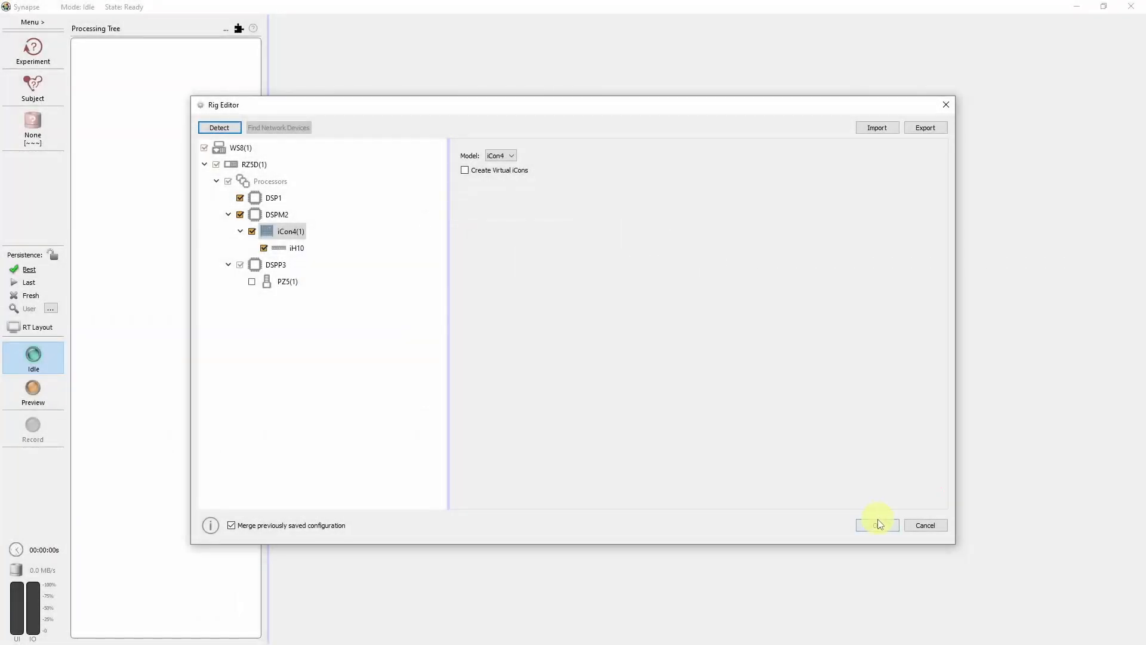
left_click(878, 525)
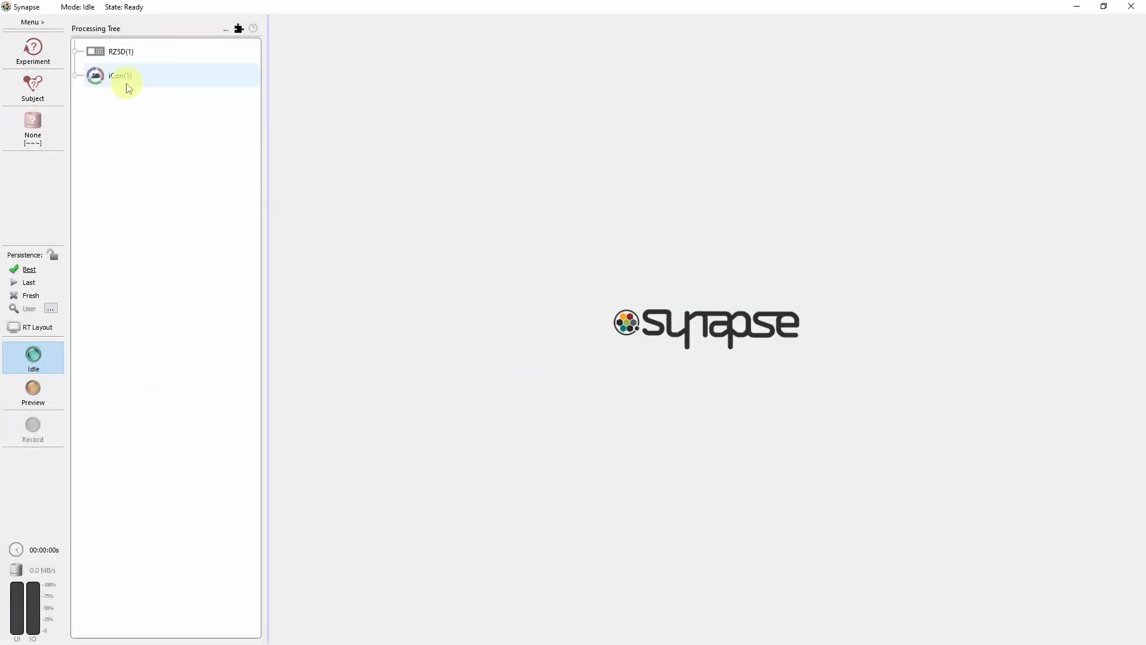
In the iCon(1) options, enable iH10 channel 1 as an input named NosePoke.
left_click(129, 88)
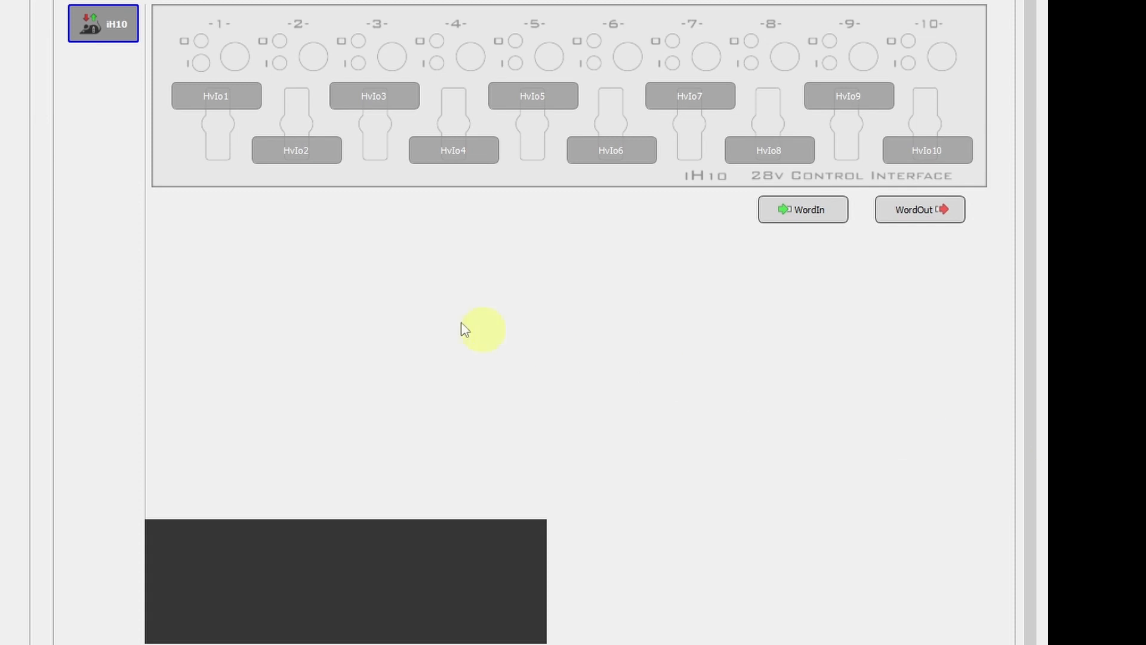
right_click(225, 102)
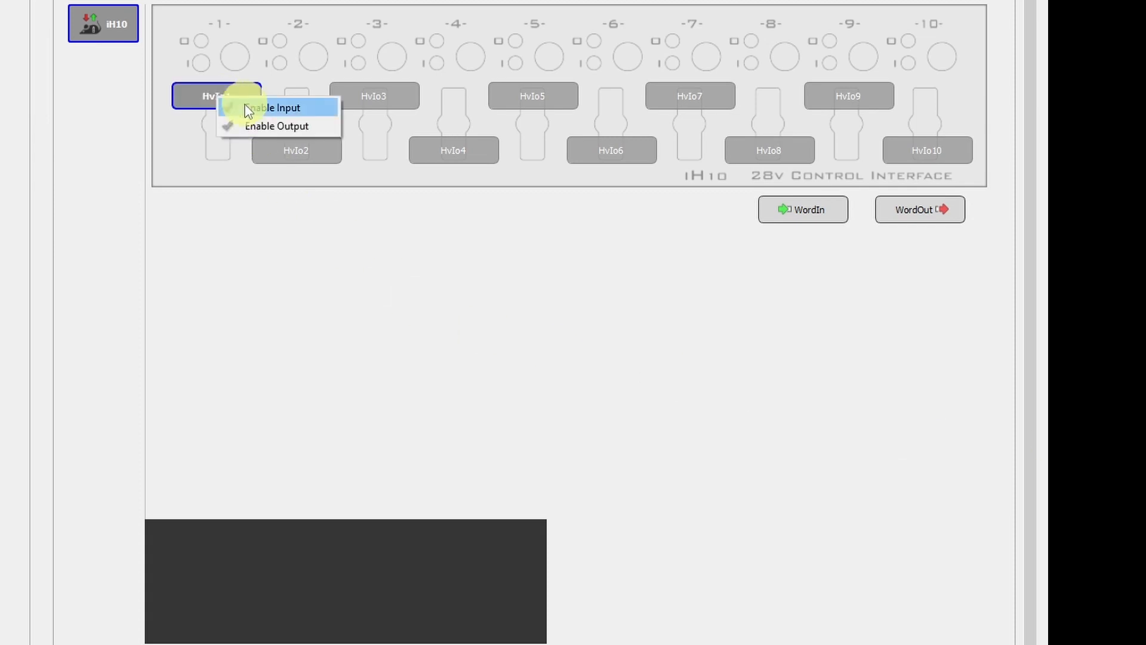
left_click(245, 108)
type("NosePoke")
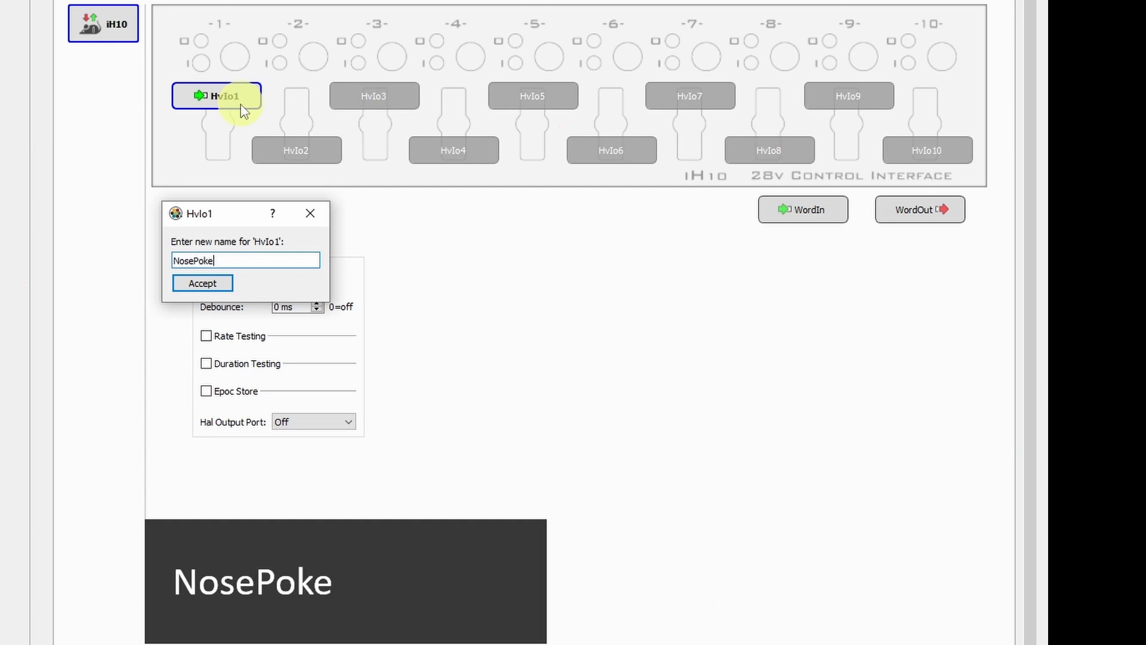
key("Return")
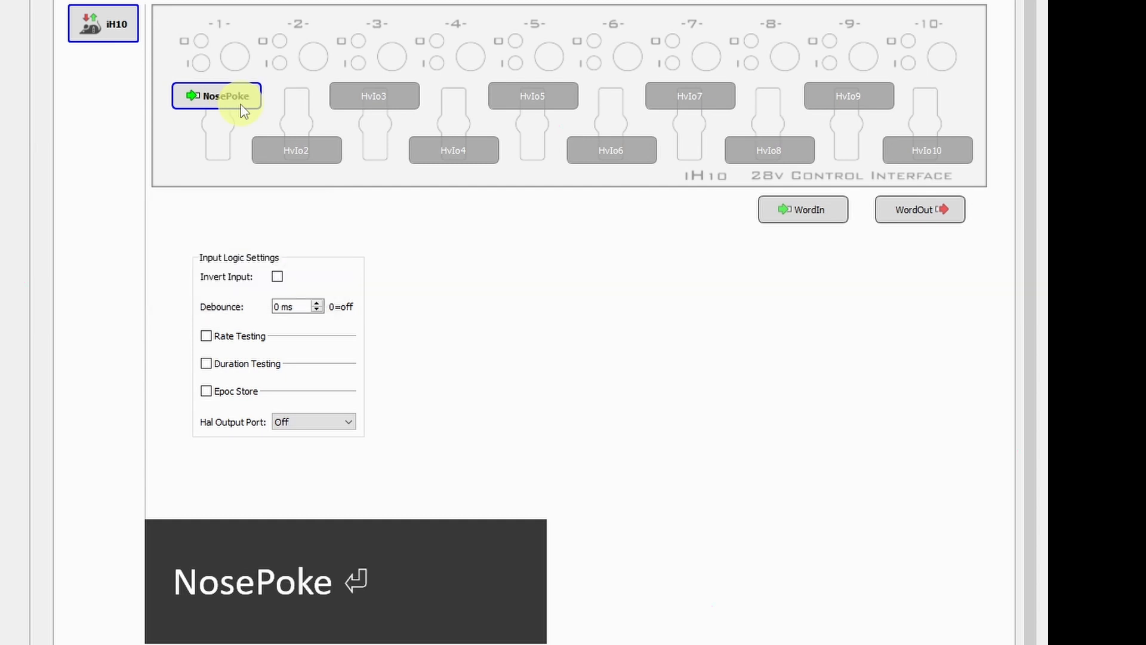
Turn on the epoc store for the NosePoke input with the custom ID Poke instead of an automatic one.
left_click(206, 391)
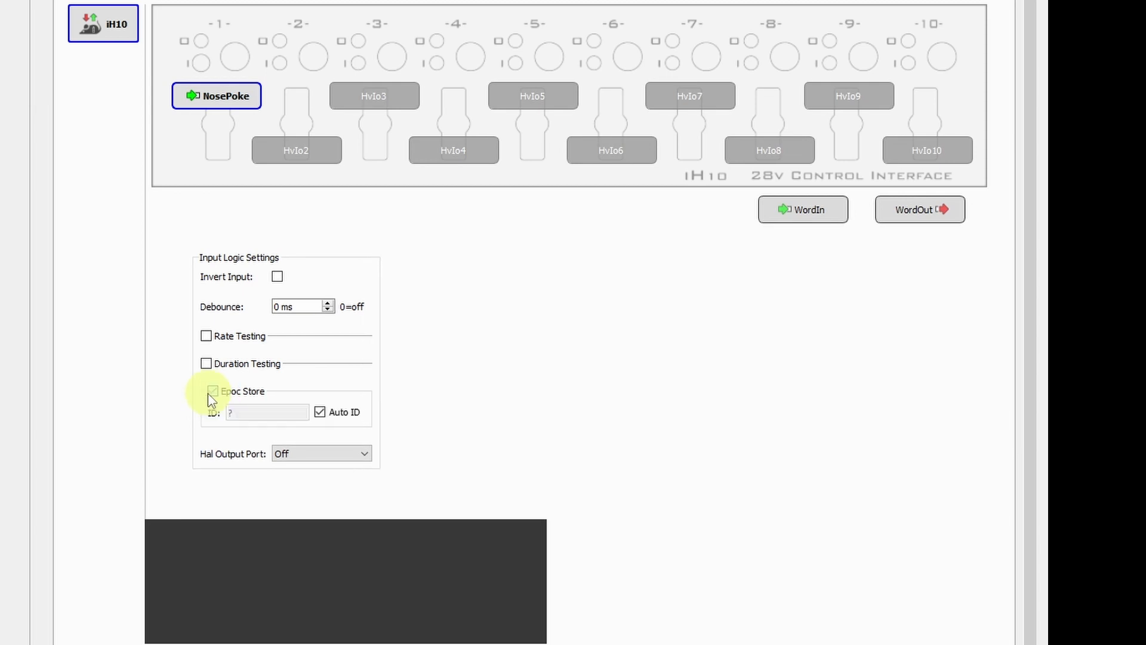
left_click(320, 413)
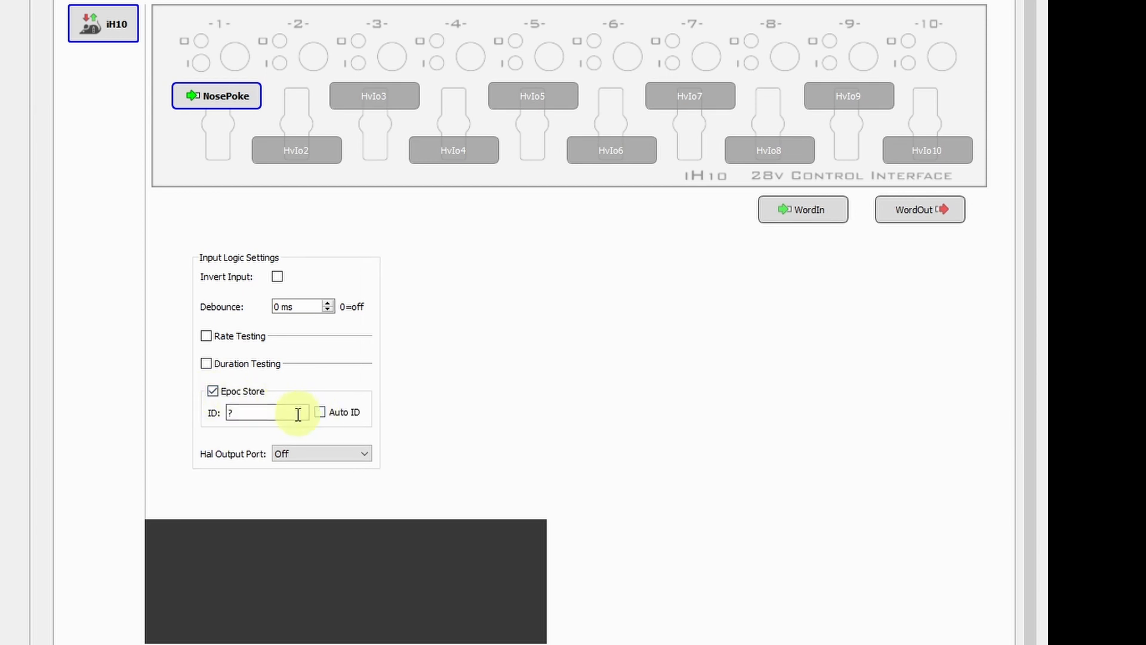
double_click(294, 412)
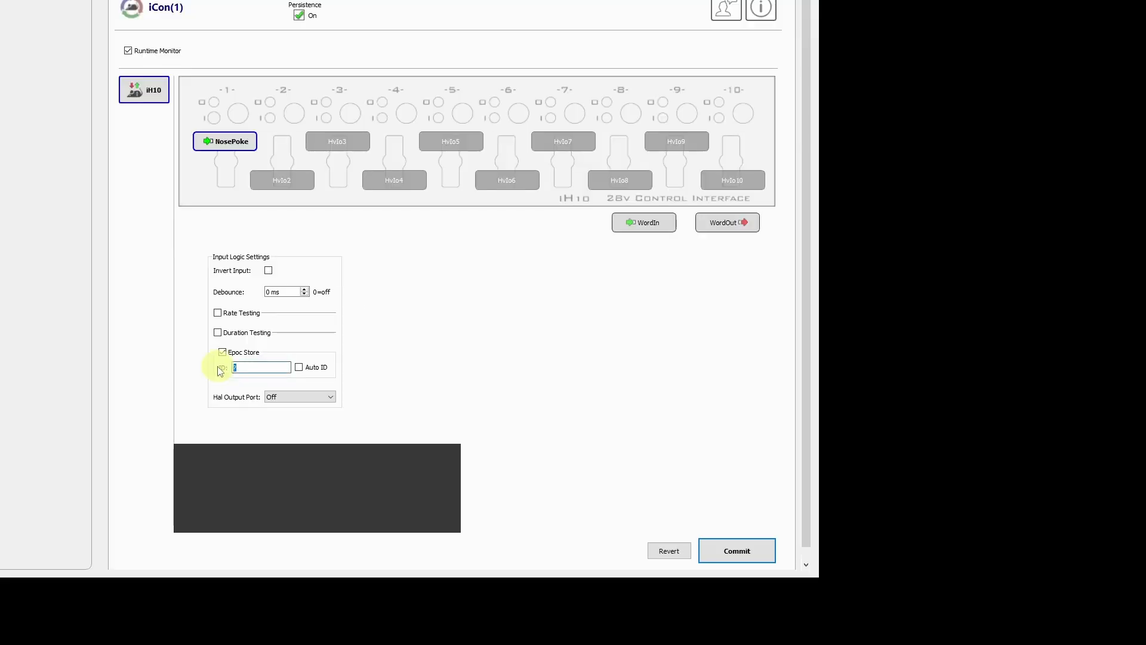
type("Poke")
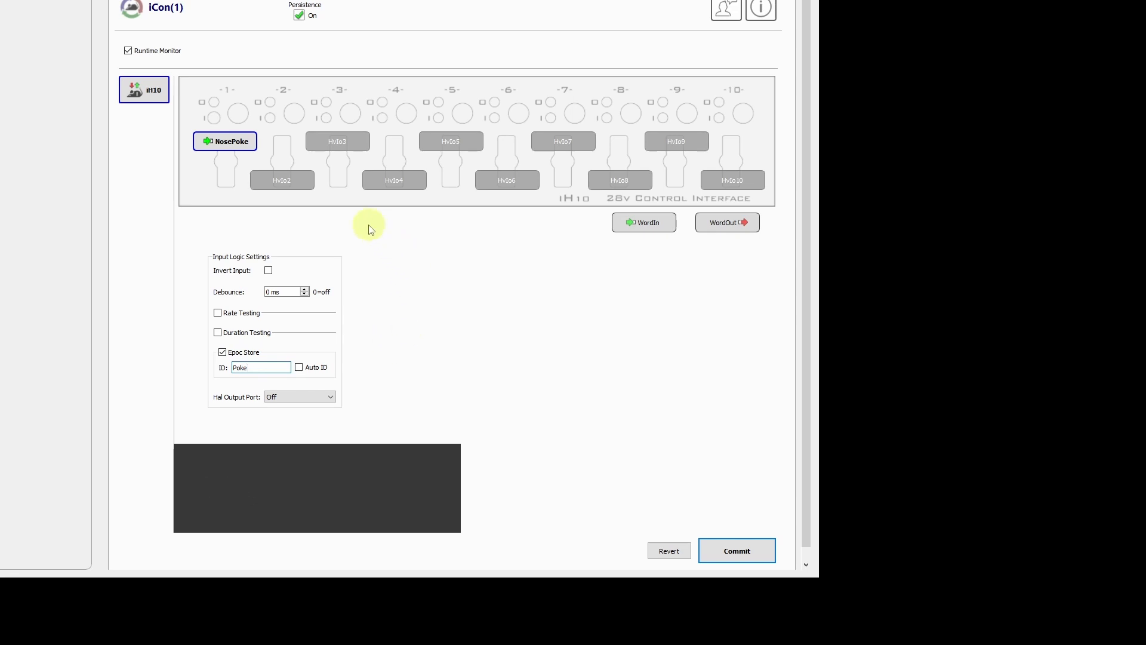
Enable iH10 channel 2 as an output named LED.
right_click(284, 180)
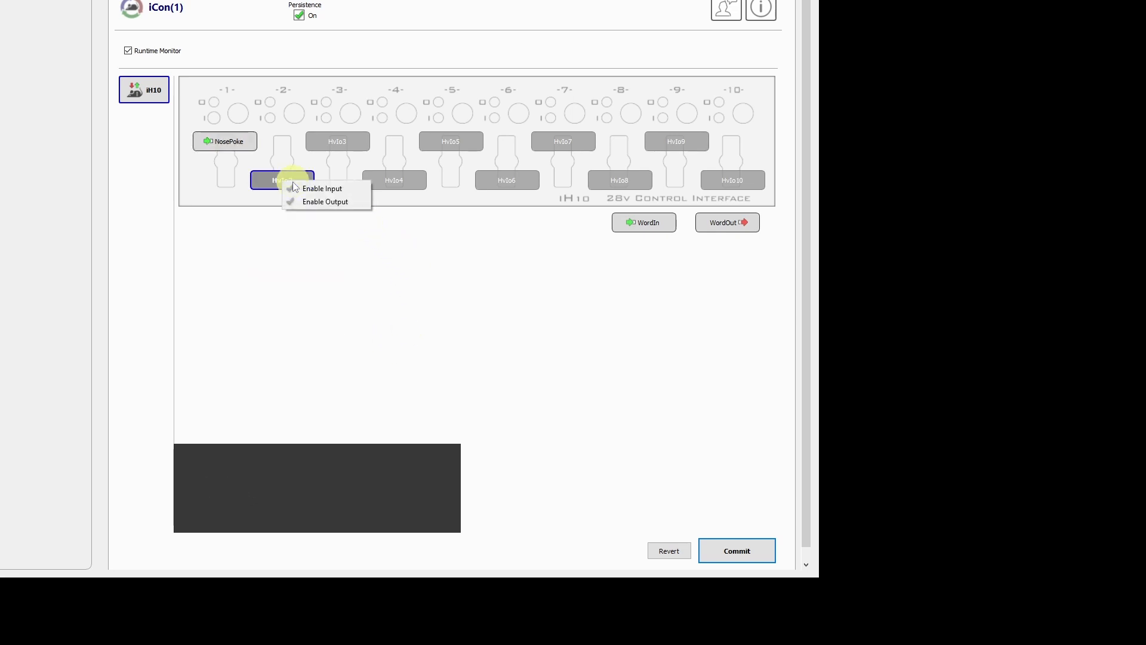
left_click(319, 201)
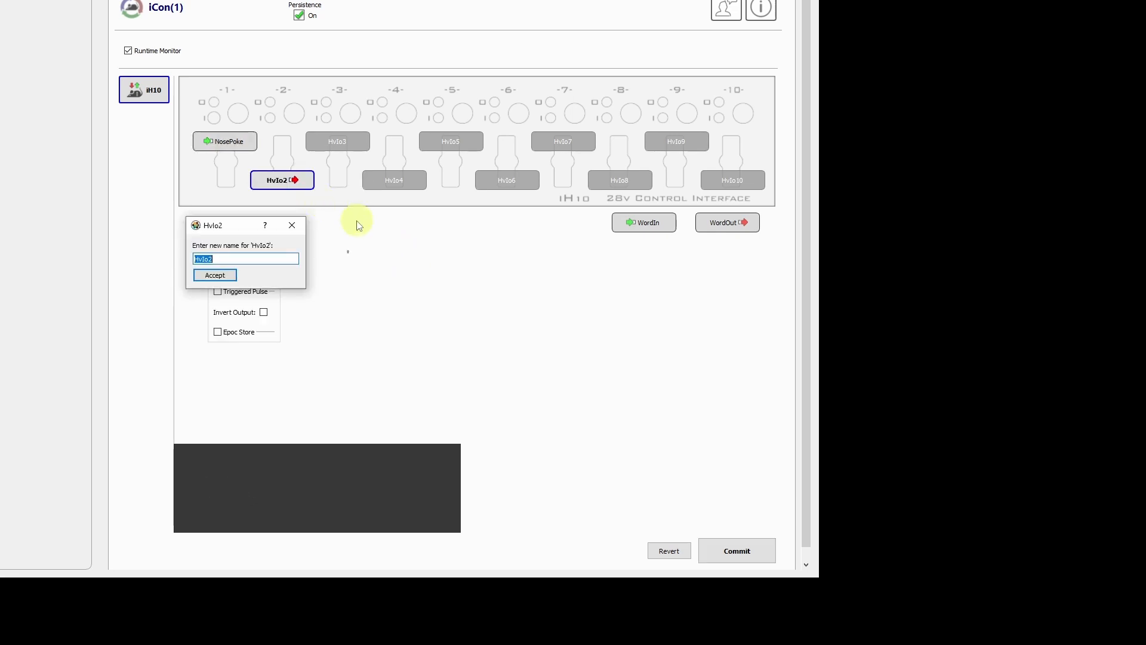
type("LED")
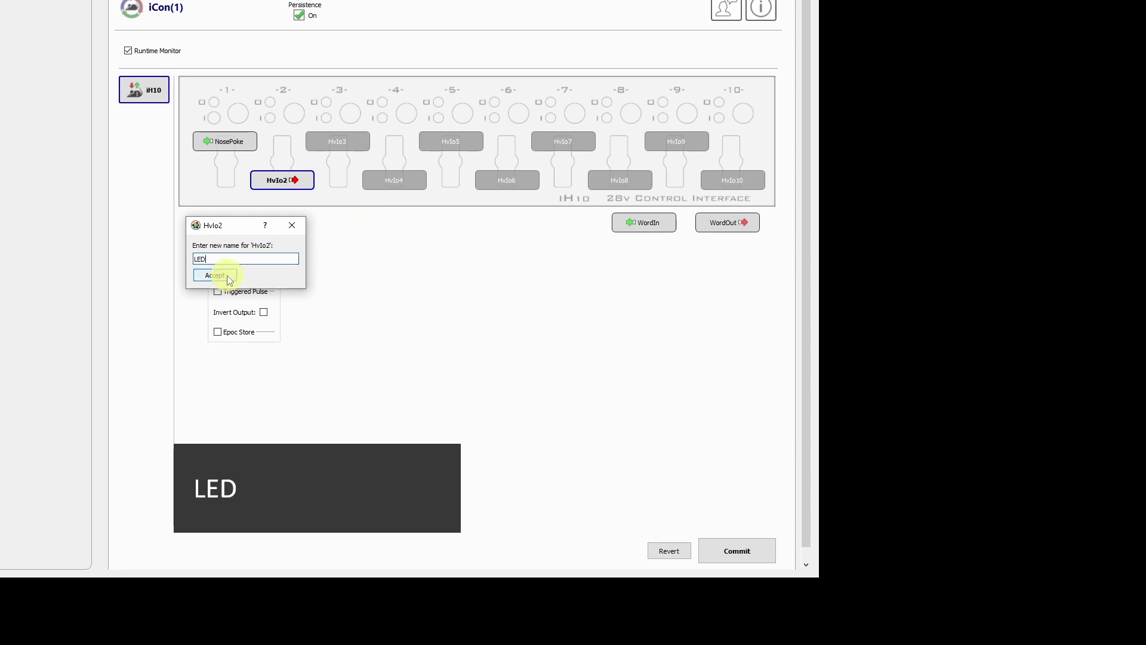
left_click(230, 280)
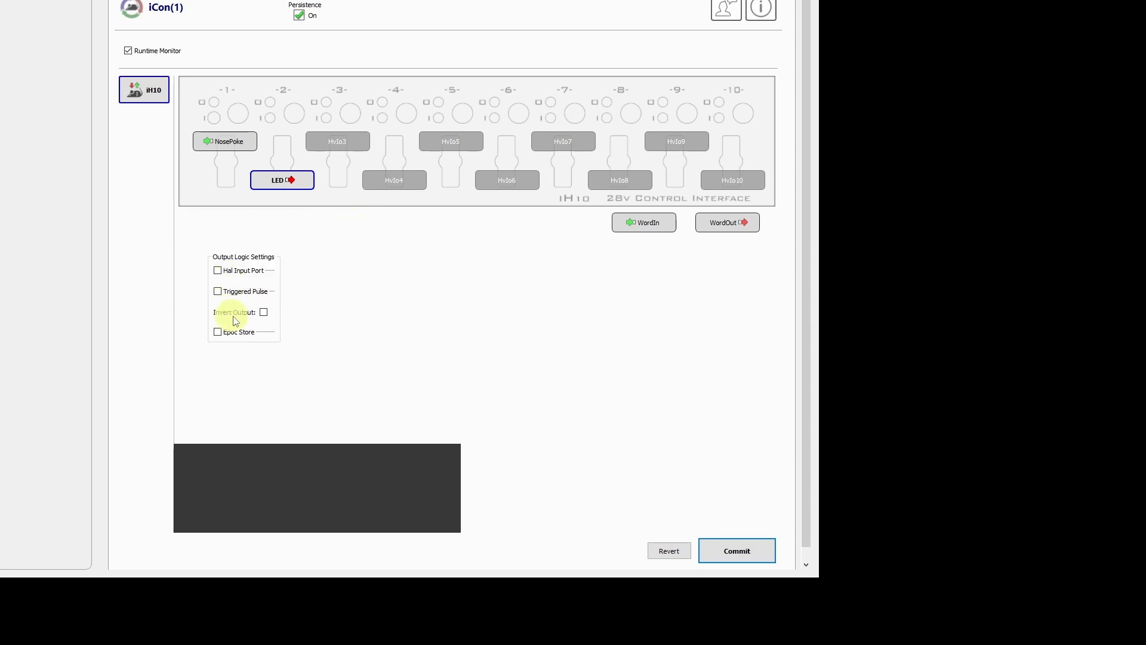
Turn on the epoc store for the LED output, with automatic ID off and the ID LEDx.
left_click(218, 331)
left_click(300, 347)
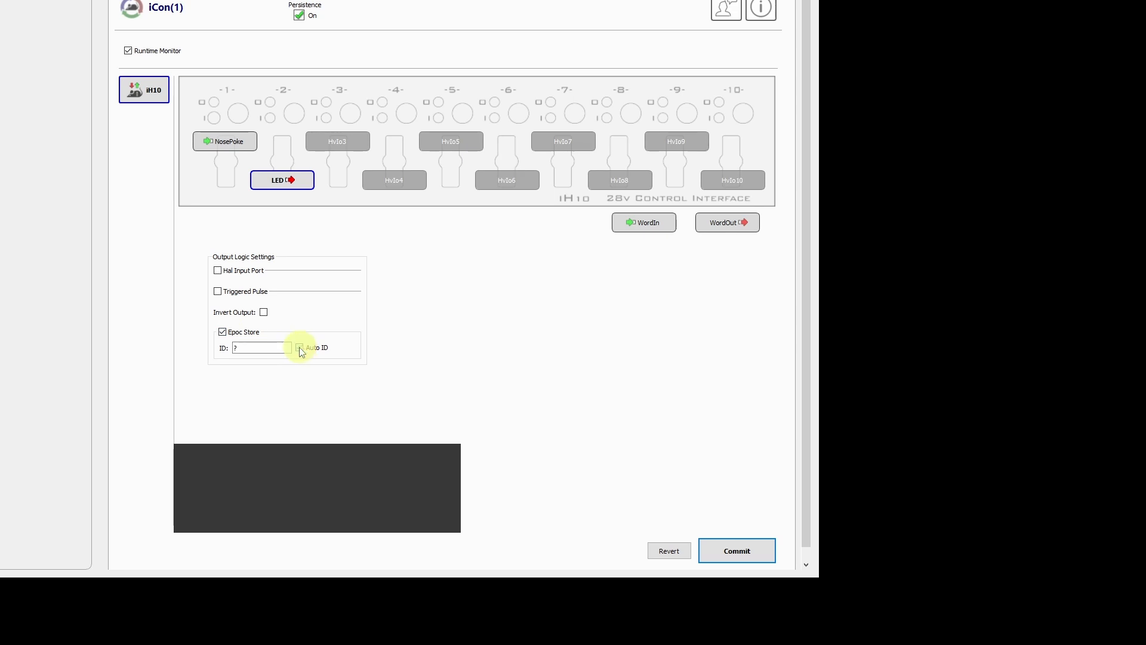
left_click(263, 346)
type("LEDx")
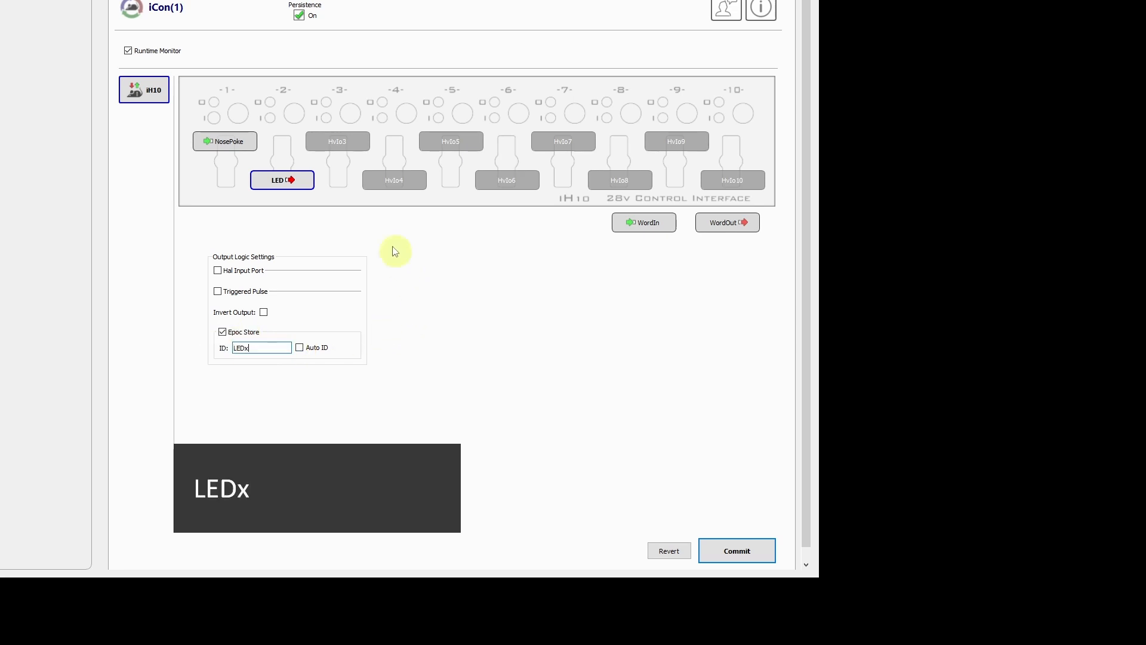
Enable iH10 channel 3 as an output named Reward.
right_click(341, 144)
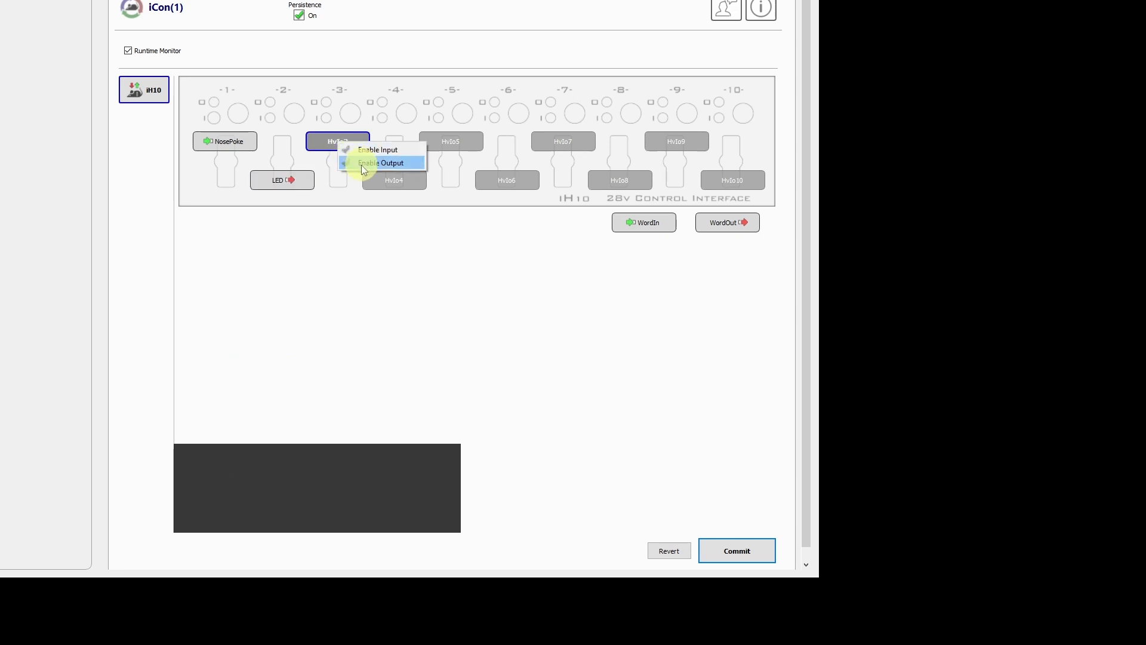
left_click(361, 164)
type("Reward")
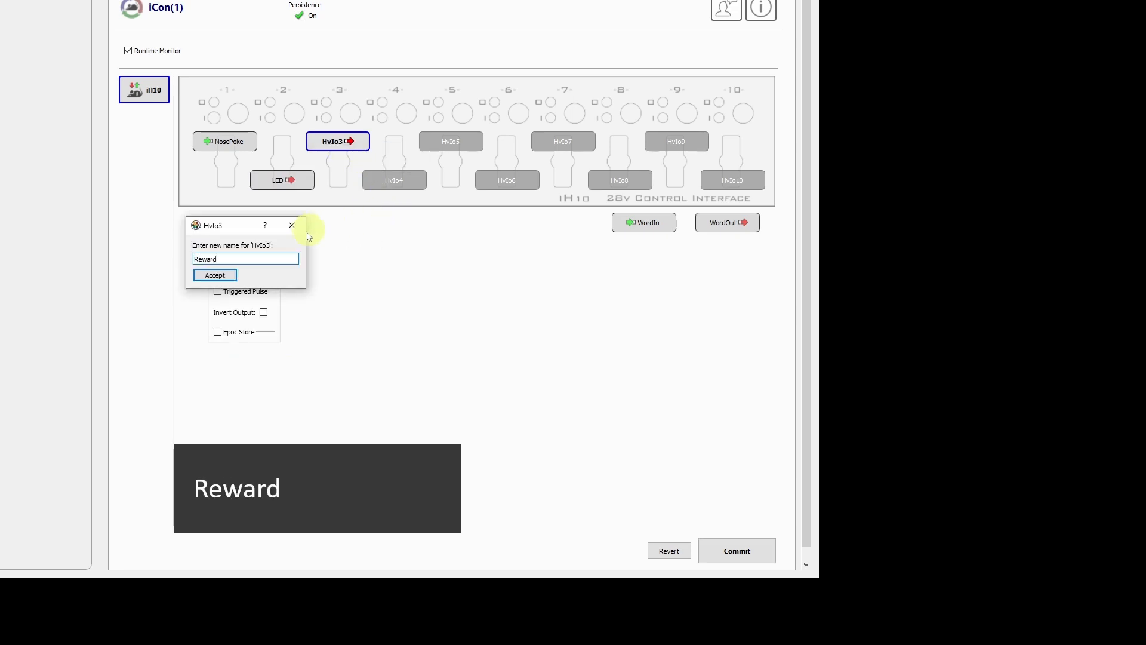
left_click(216, 275)
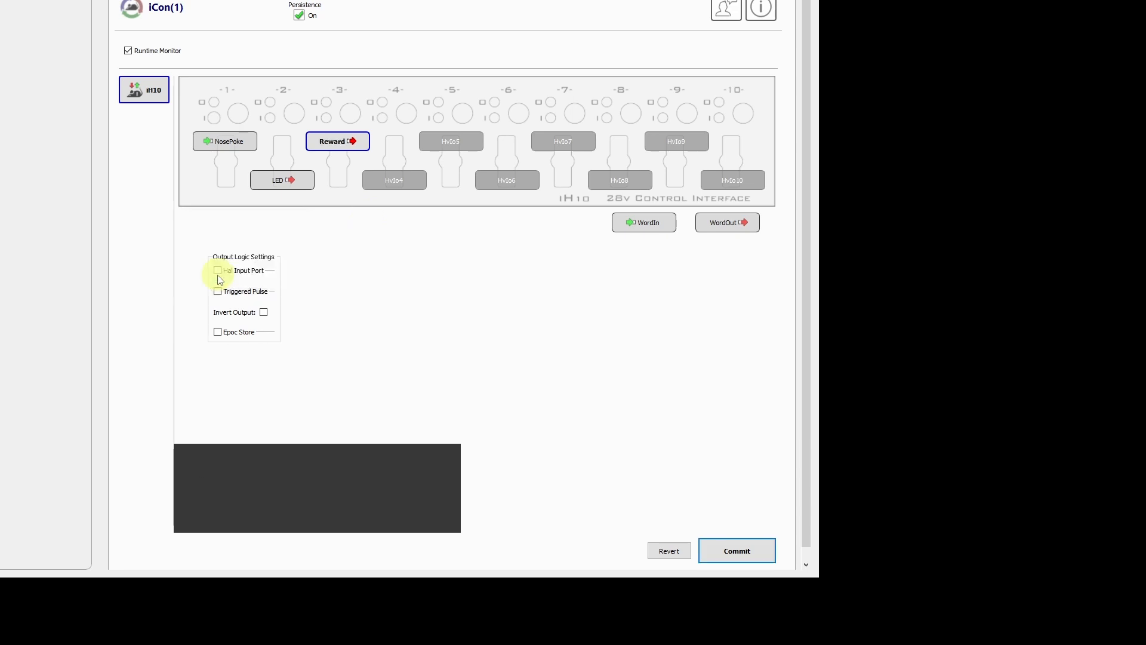
Turn on the epoc store for the Reward output, with automatic ID off and the ID Rewd.
left_click(217, 332)
left_click(299, 347)
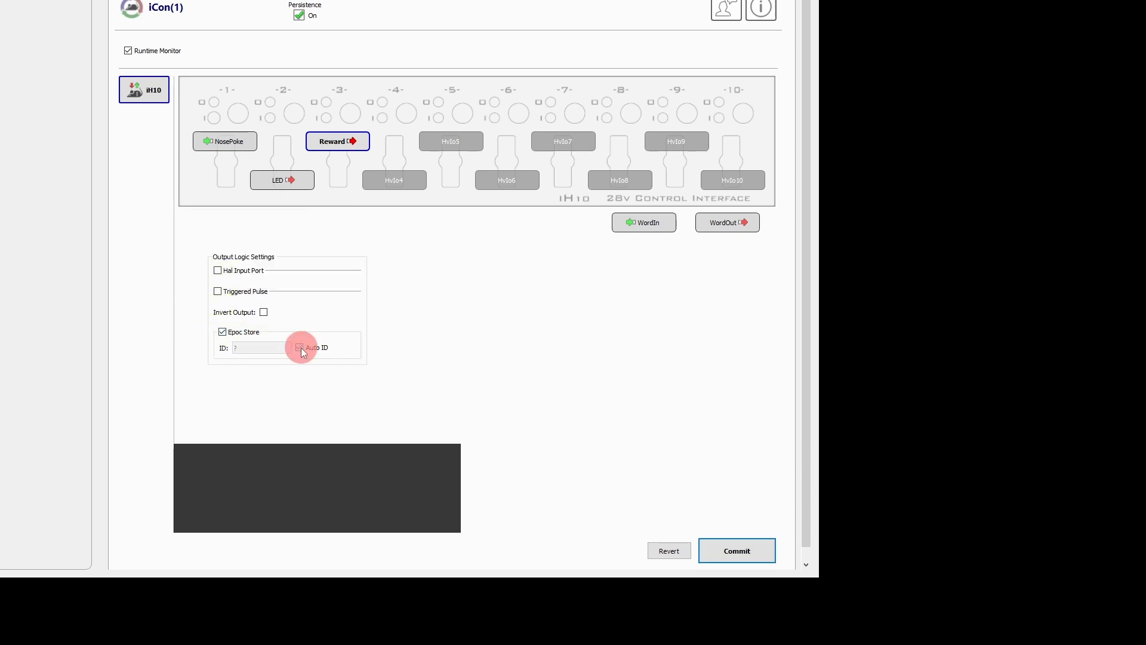
left_click(224, 348)
type("Rewd")
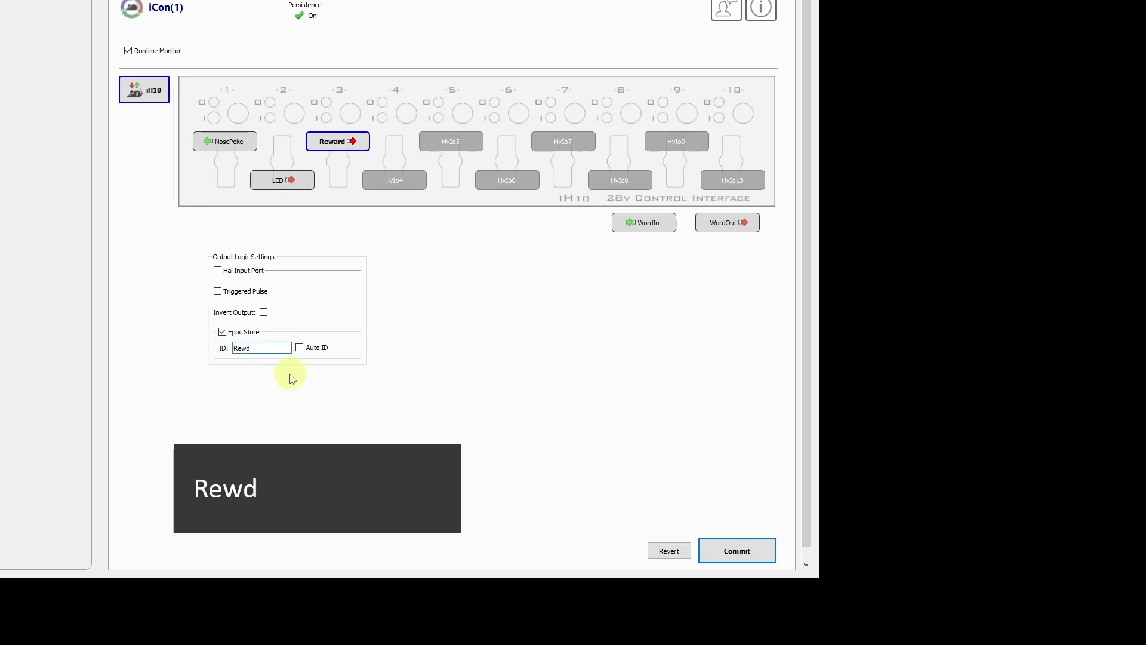
Make the Reward output a triggered pulse lasting 0.5 seconds and commit the iCon settings.
left_click(218, 292)
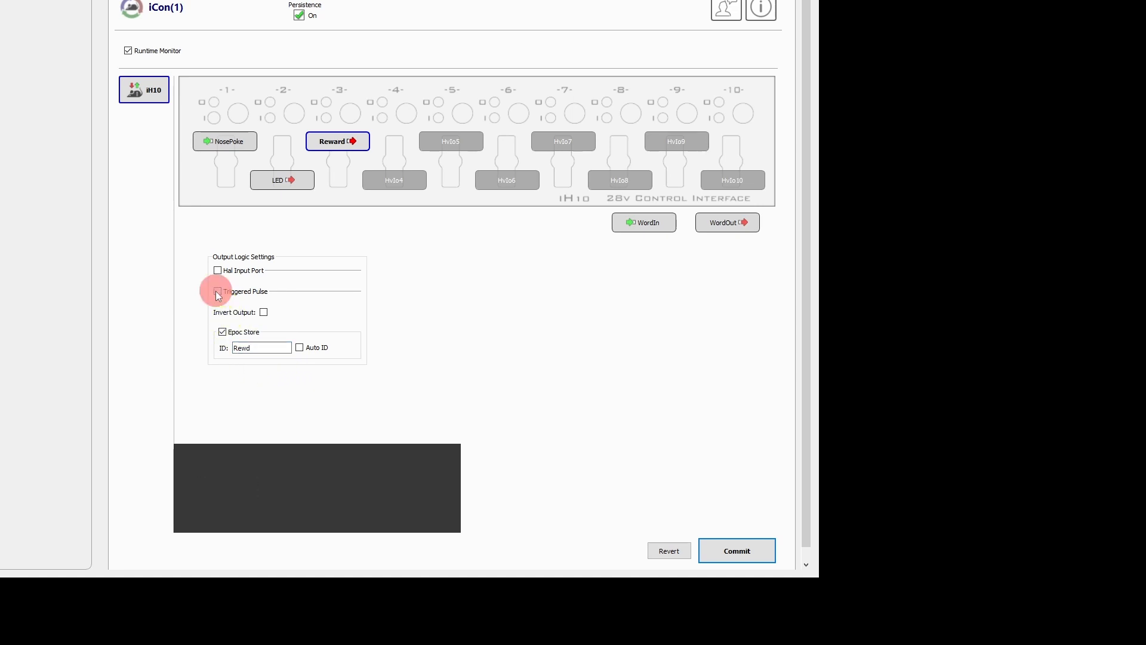
left_click_drag(288, 307, 241, 308)
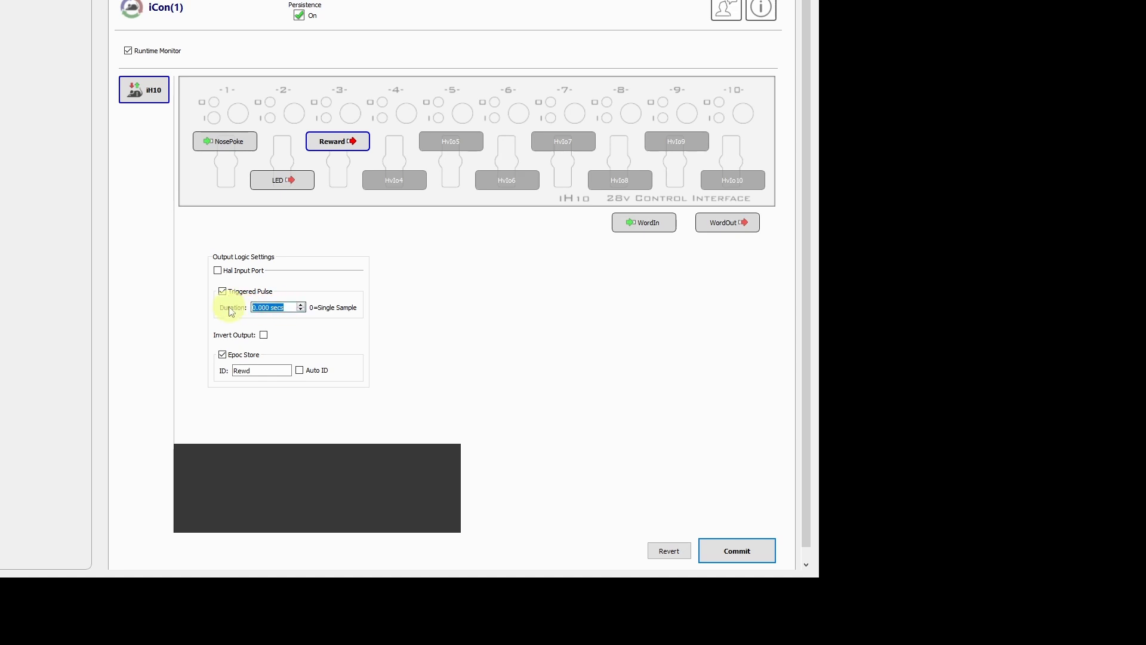
type("0.5")
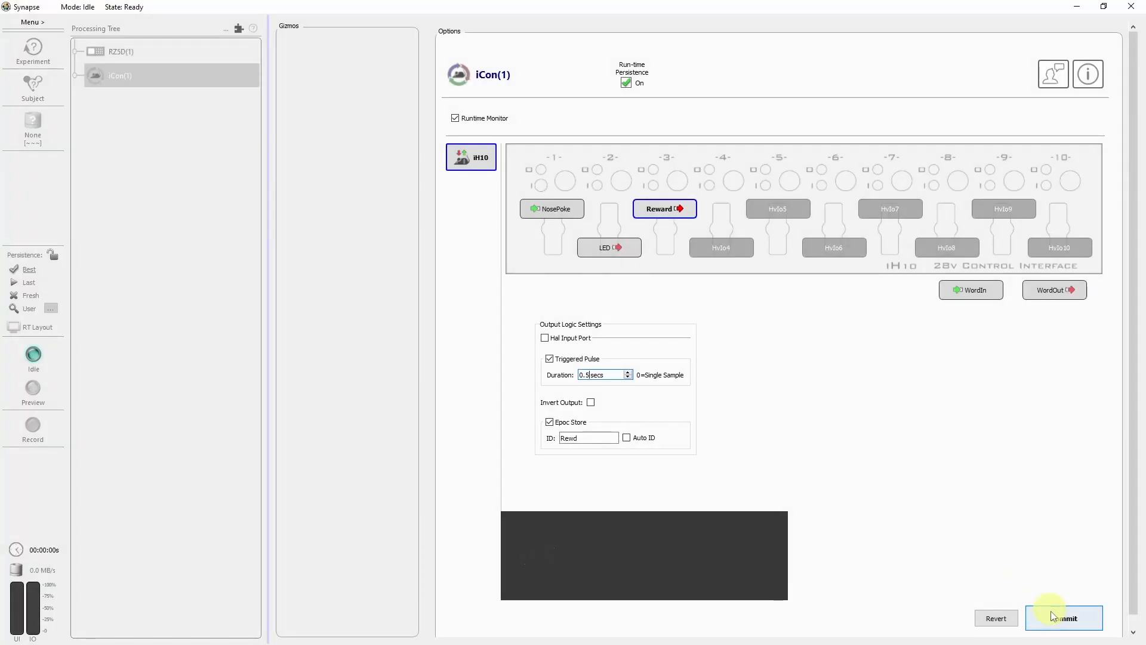
left_click(725, 548)
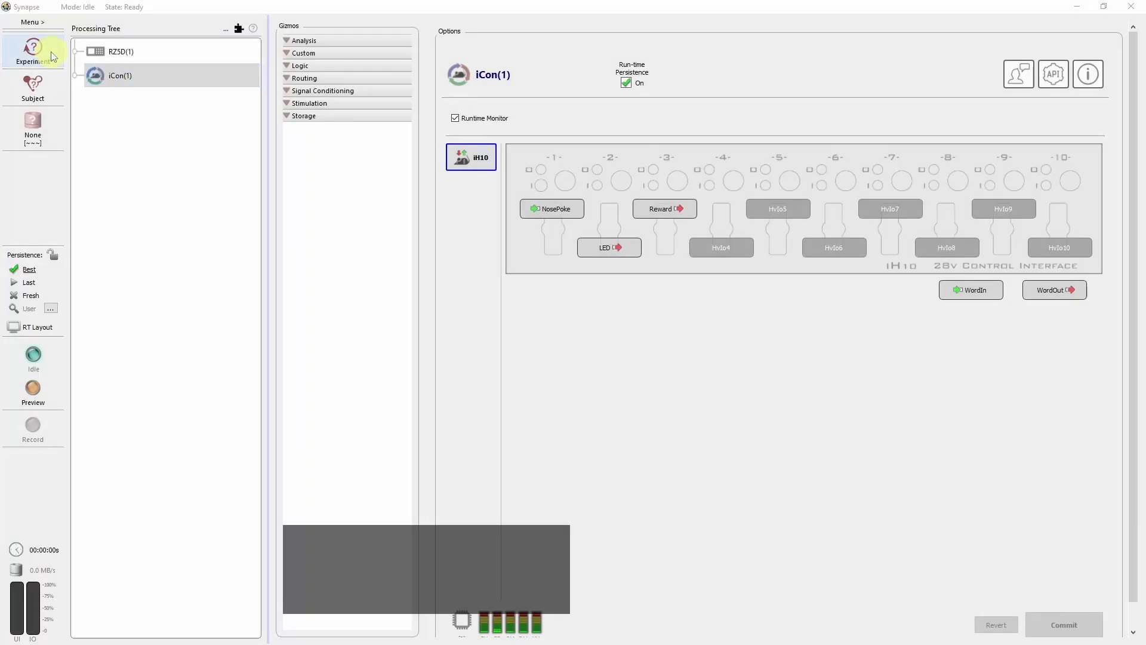
Save the current setup as a new experiment named iConIntro.
left_click(52, 56)
left_click(80, 92)
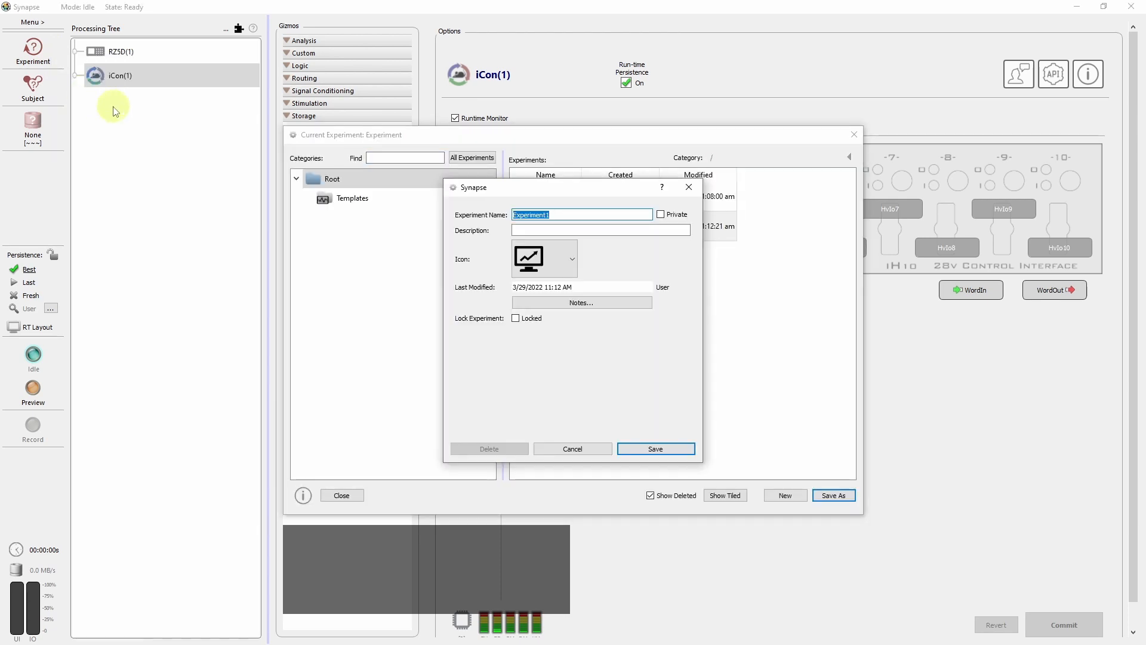
type("iConIntro")
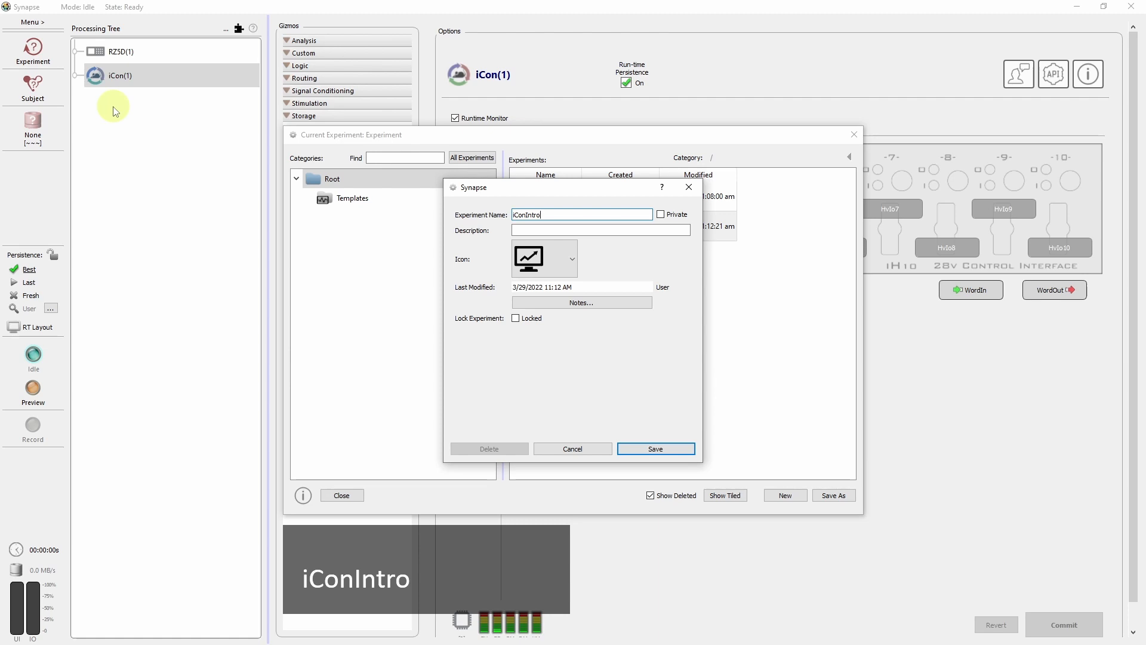
key("Return")
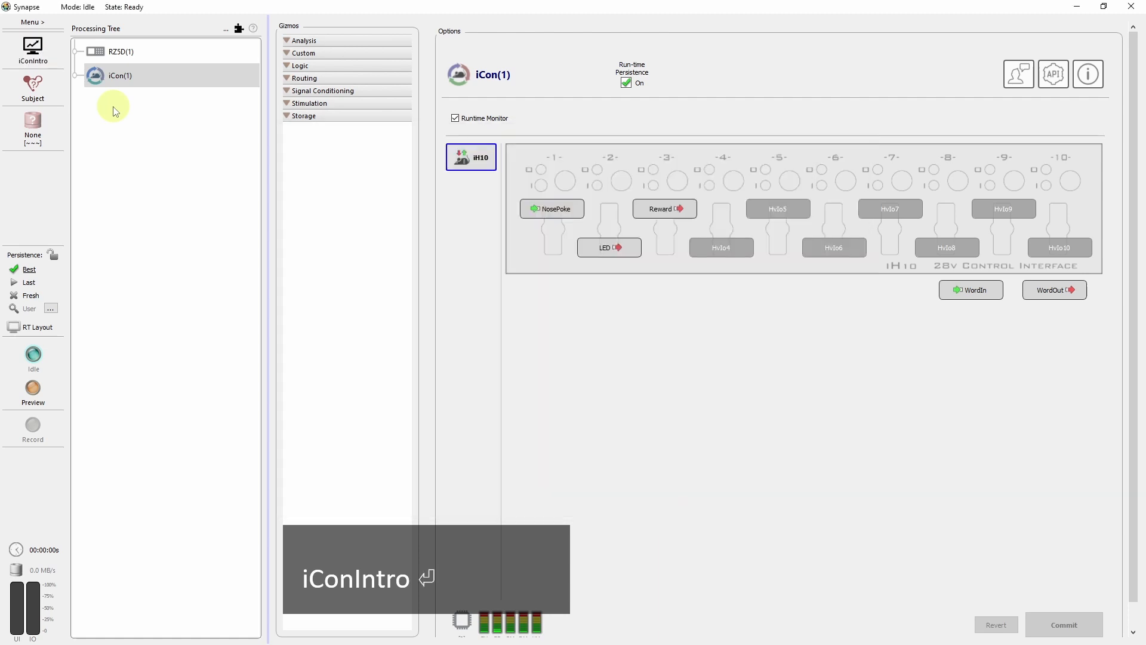
Create and save a new subject with the name Subject1.
left_click(35, 92)
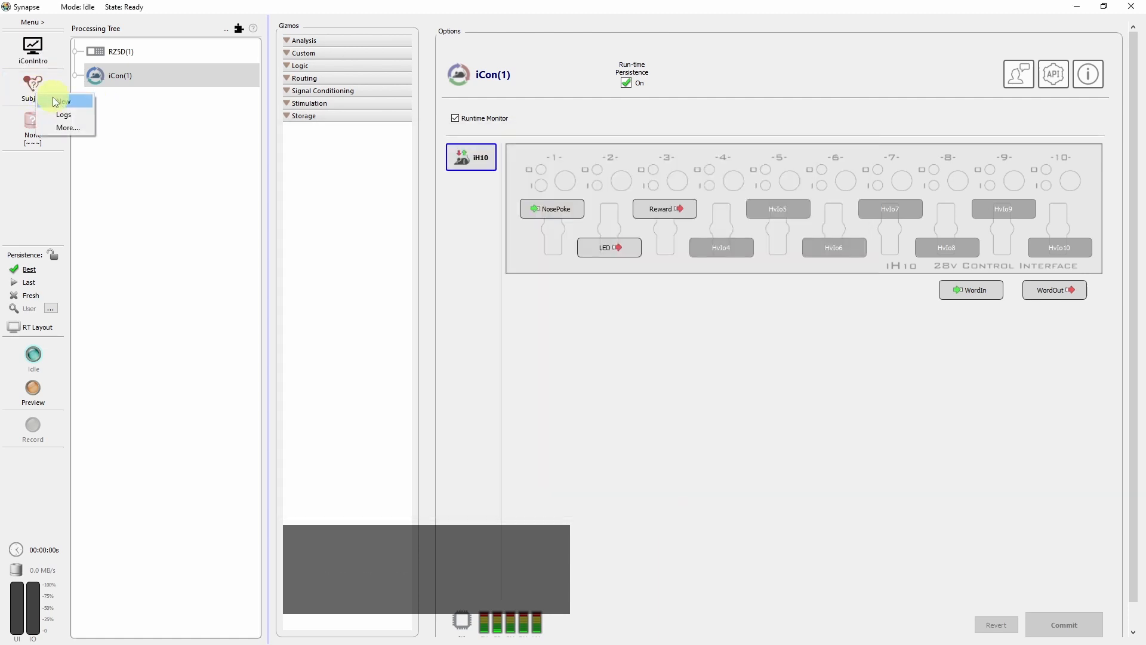
left_click(53, 100)
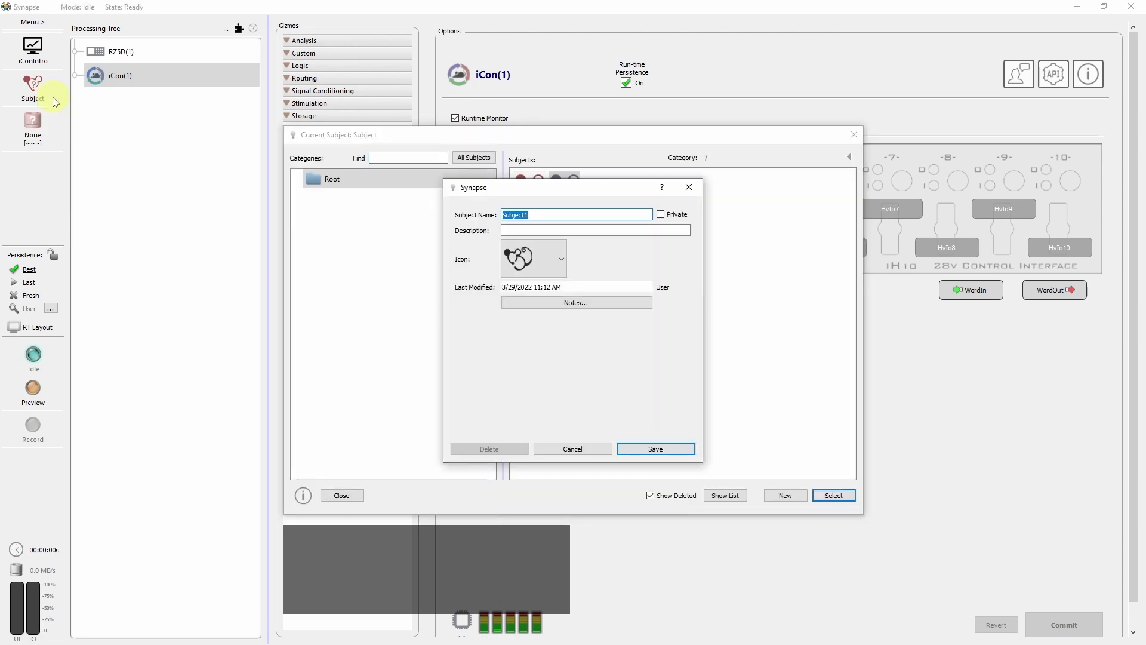
key("Return")
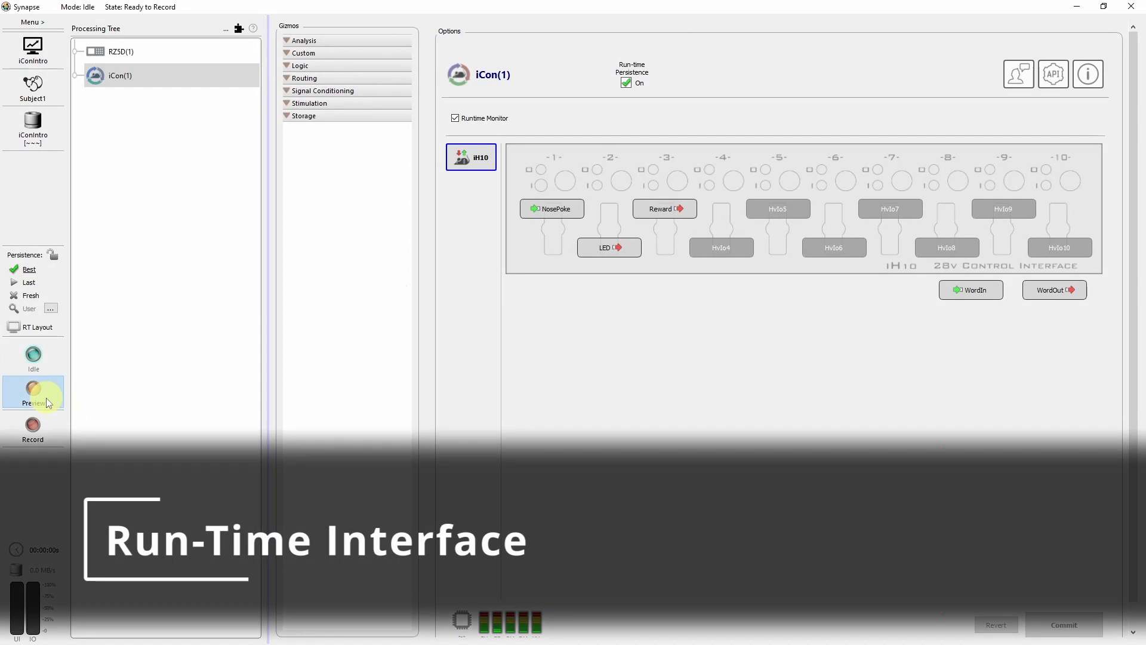
Run the experiment in Preview mode and split the iCon(1) runtime view off to the left of the Flow Plot.
left_click(45, 397)
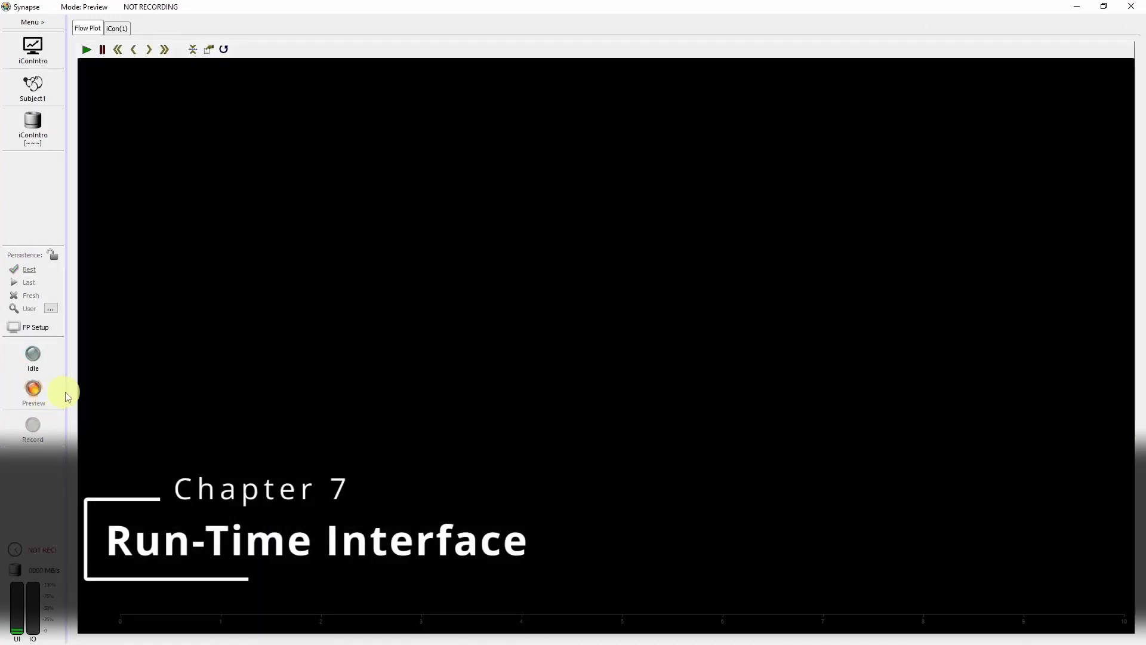
left_click(119, 30)
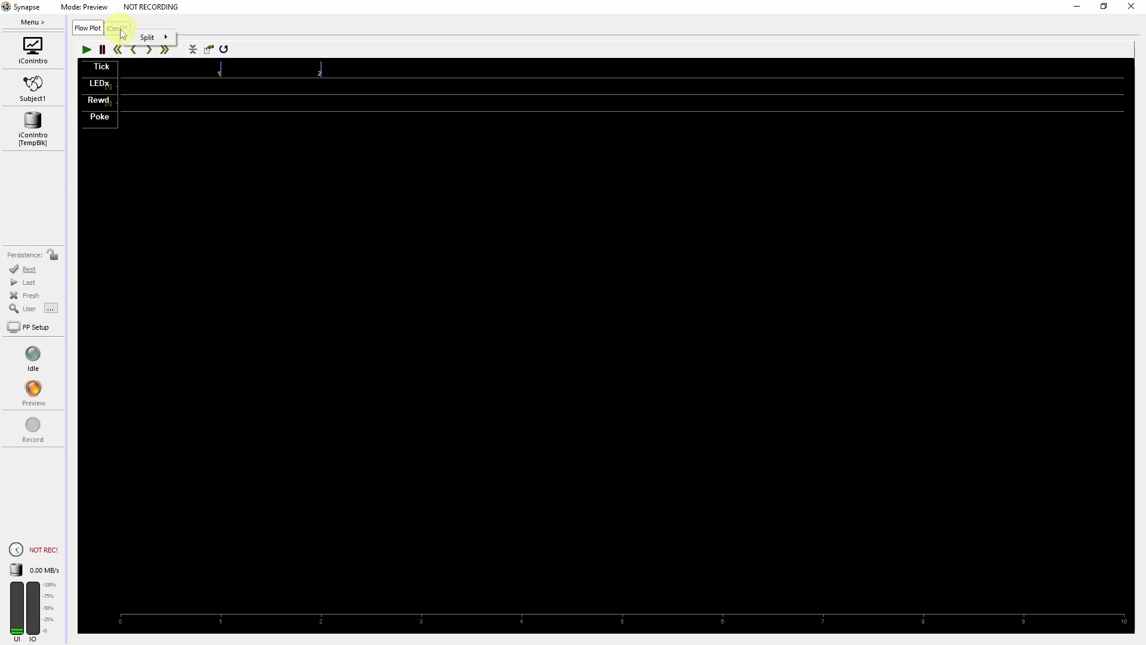
mouse_move(163, 37)
left_click(198, 39)
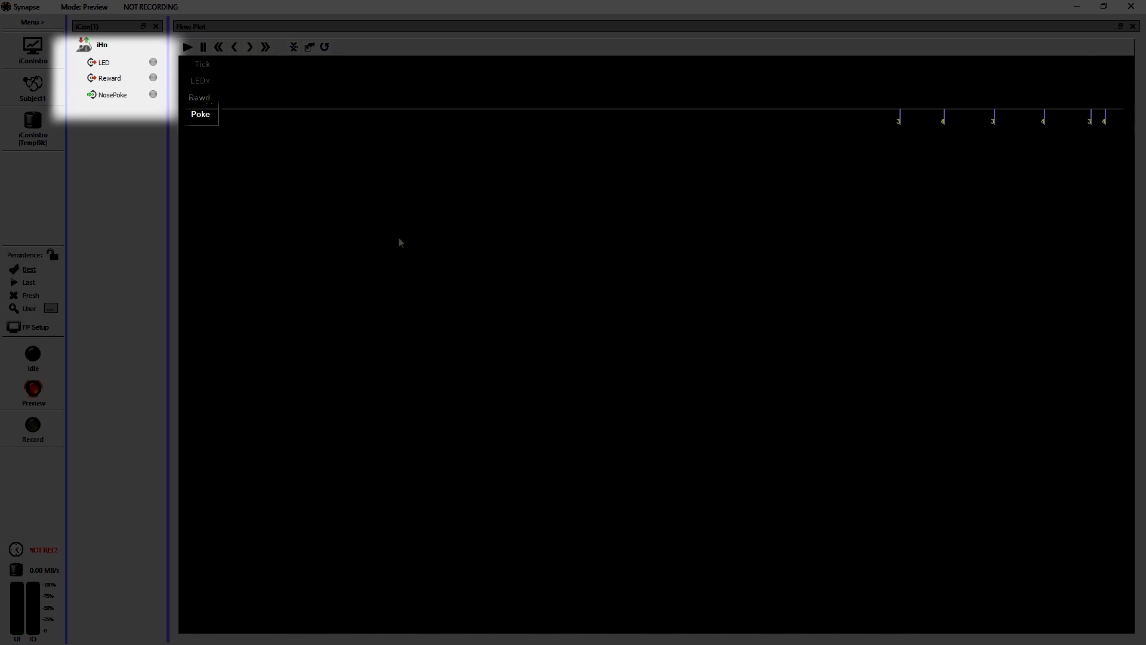
Manually activate the NosePoke input several times to test its Poke events in the Flow Plot.
left_click(113, 95)
left_click(113, 95)
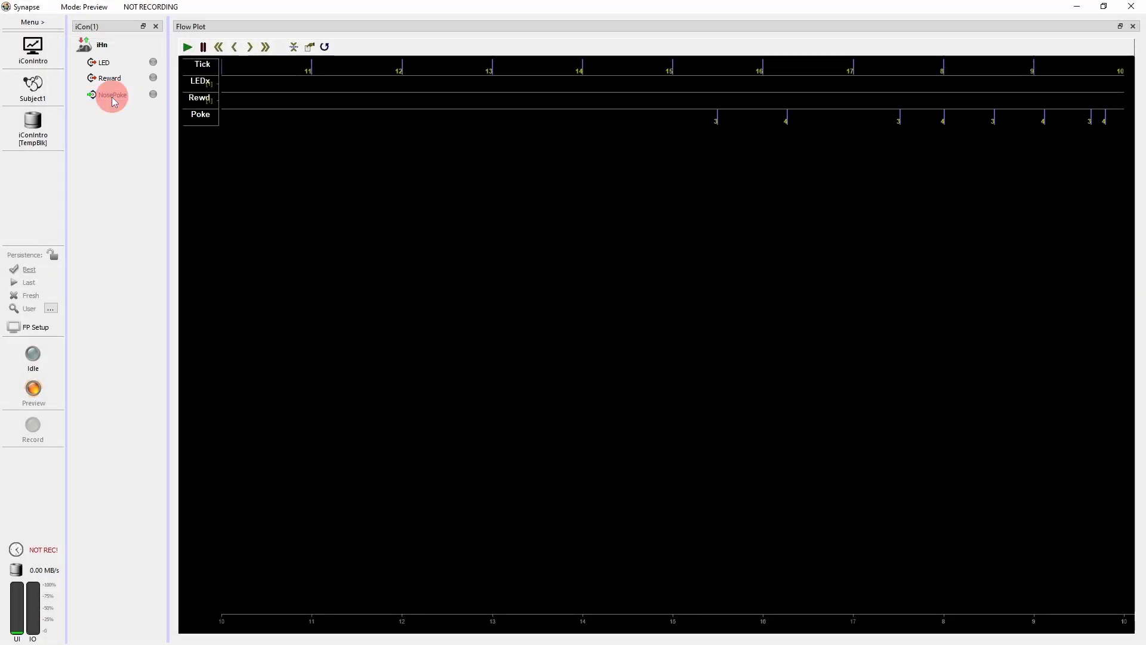
left_click(113, 96)
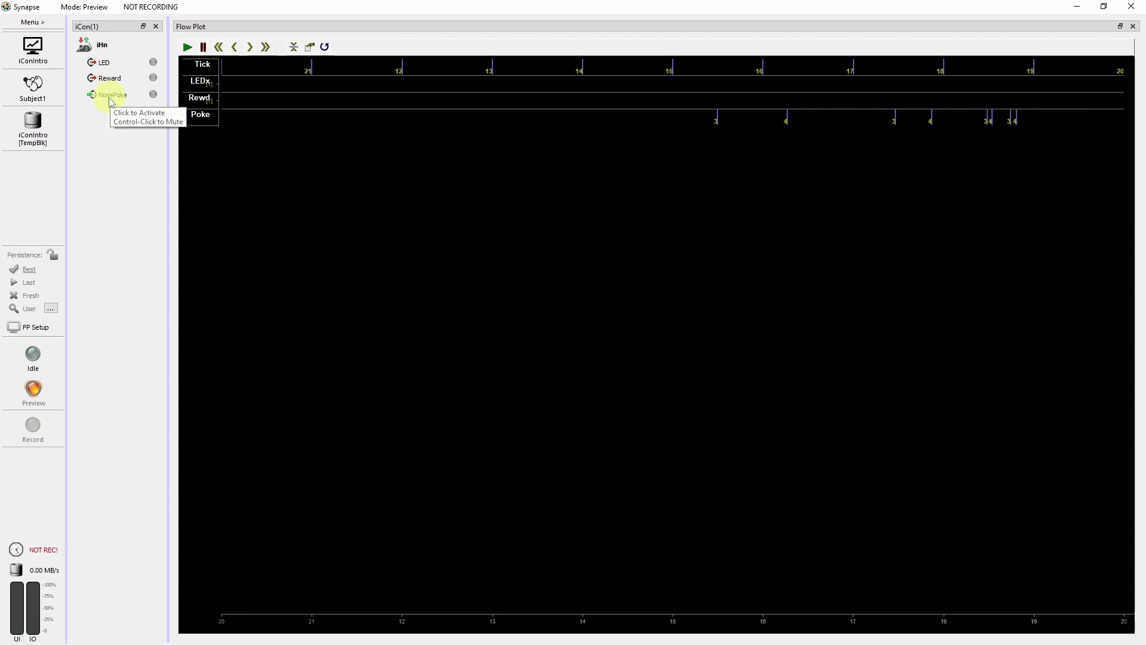
Manually activate the LED output twice, rescaling the Flow Plot traces between the two activations.
left_click(106, 64)
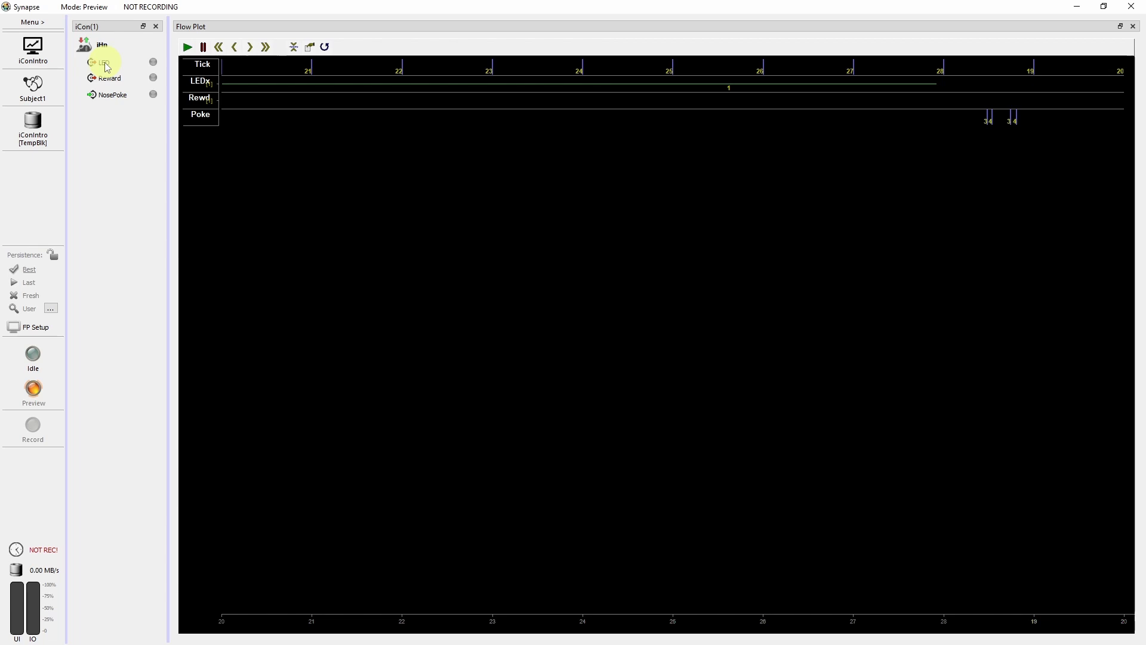
left_click(293, 50)
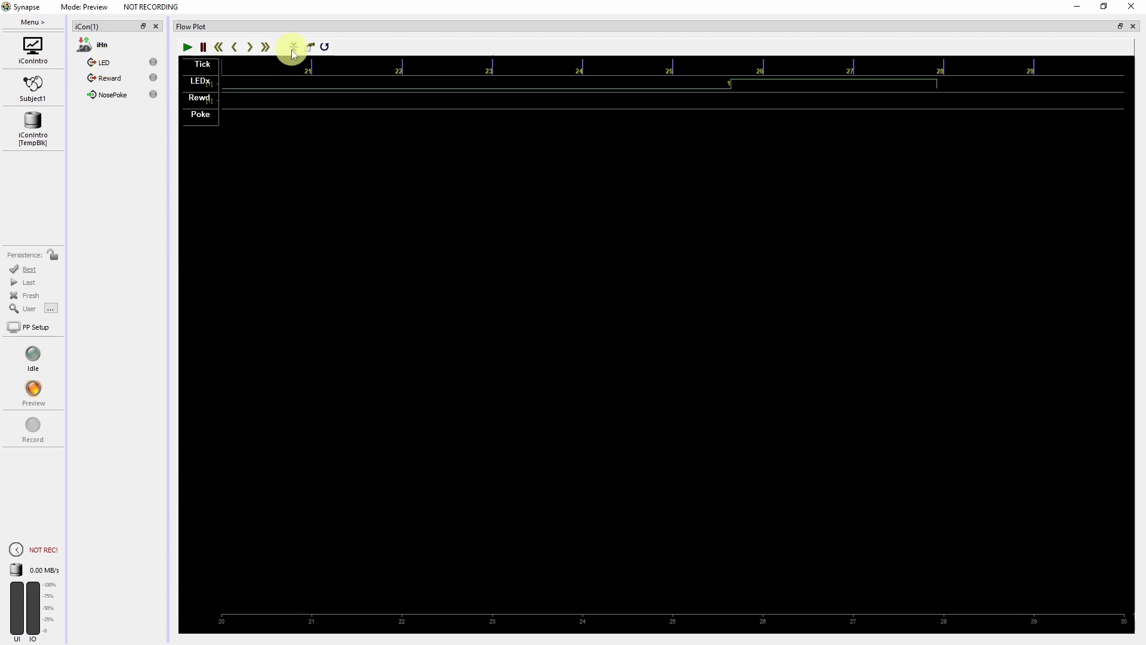
left_click(101, 64)
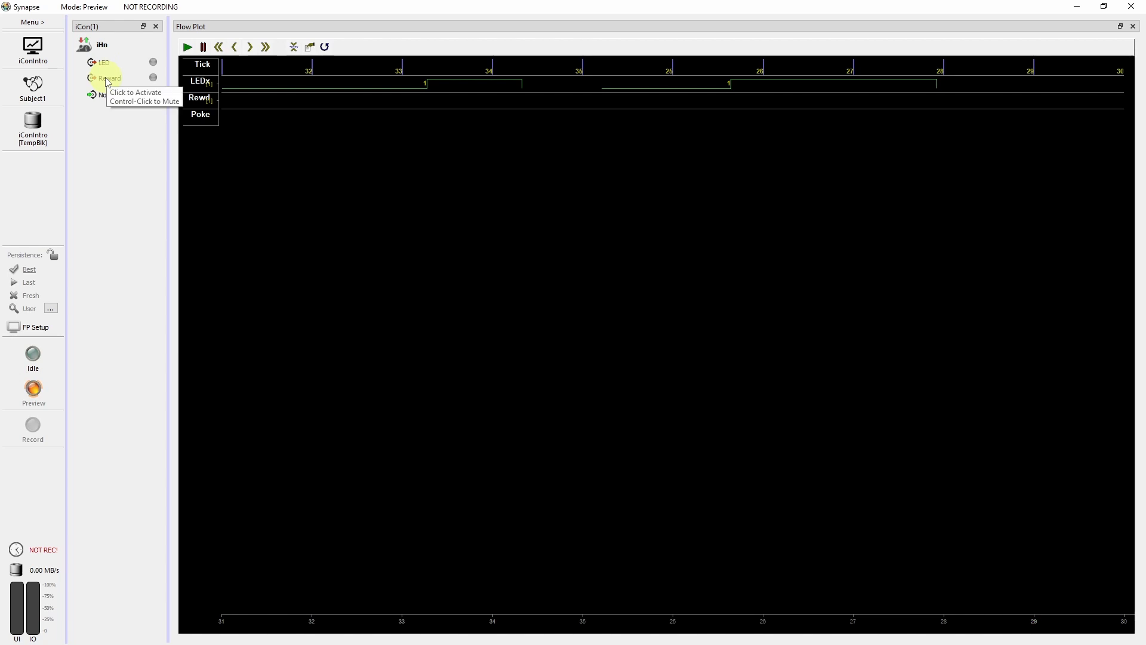
Manually trigger the Reward output twice and return the system to Idle mode.
left_click(108, 81)
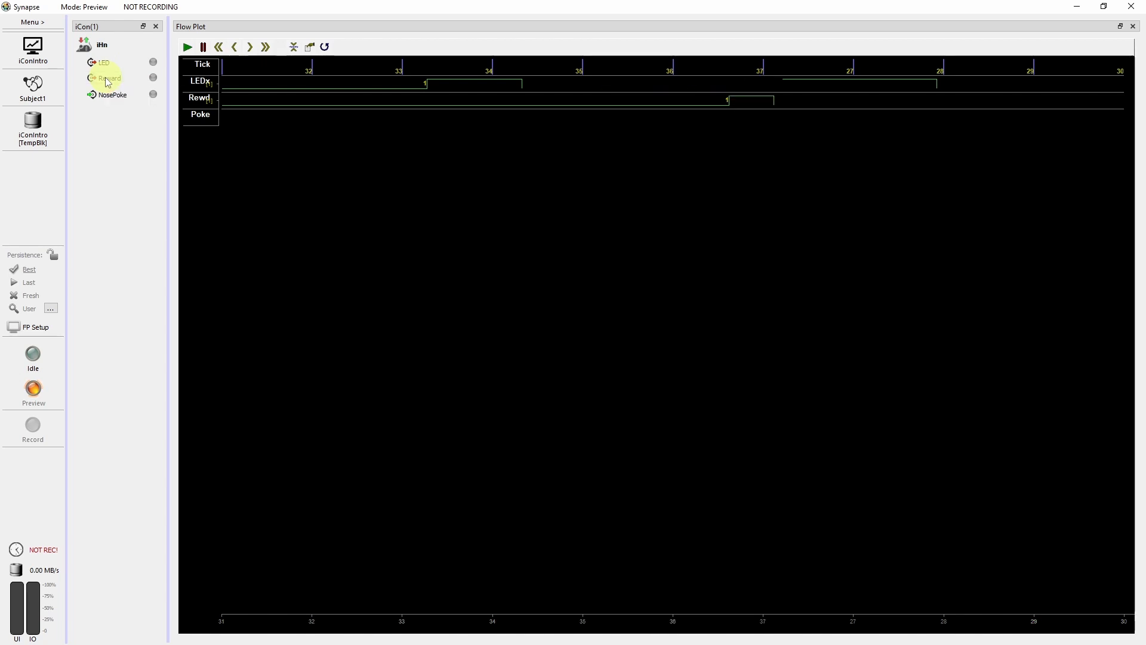
left_click(108, 81)
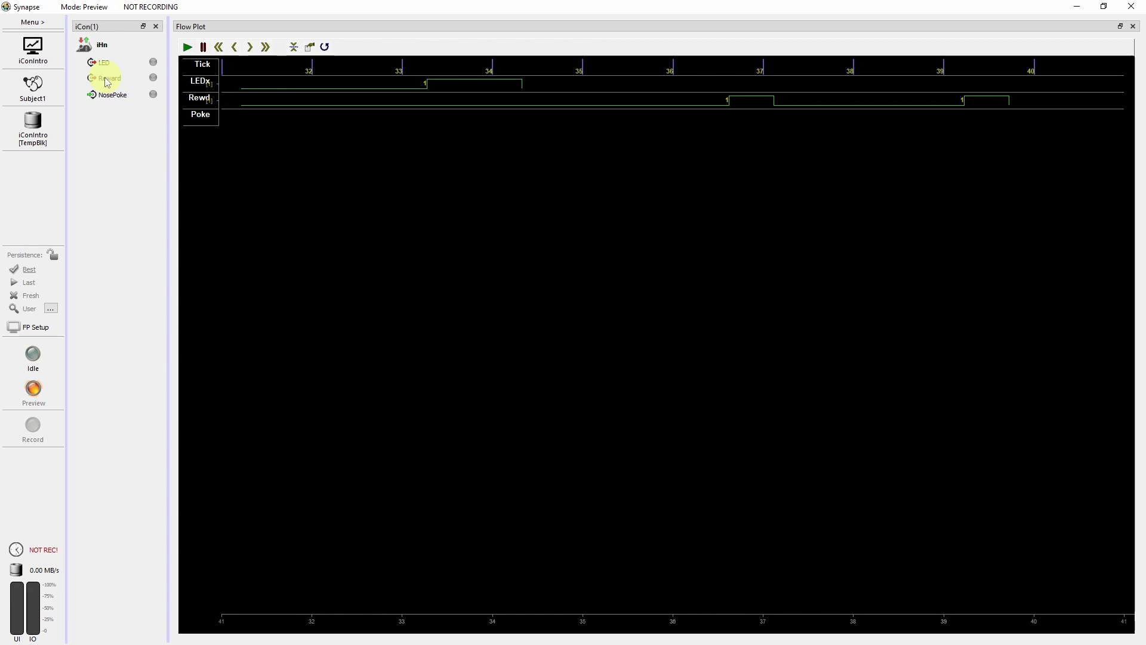
left_click(50, 357)
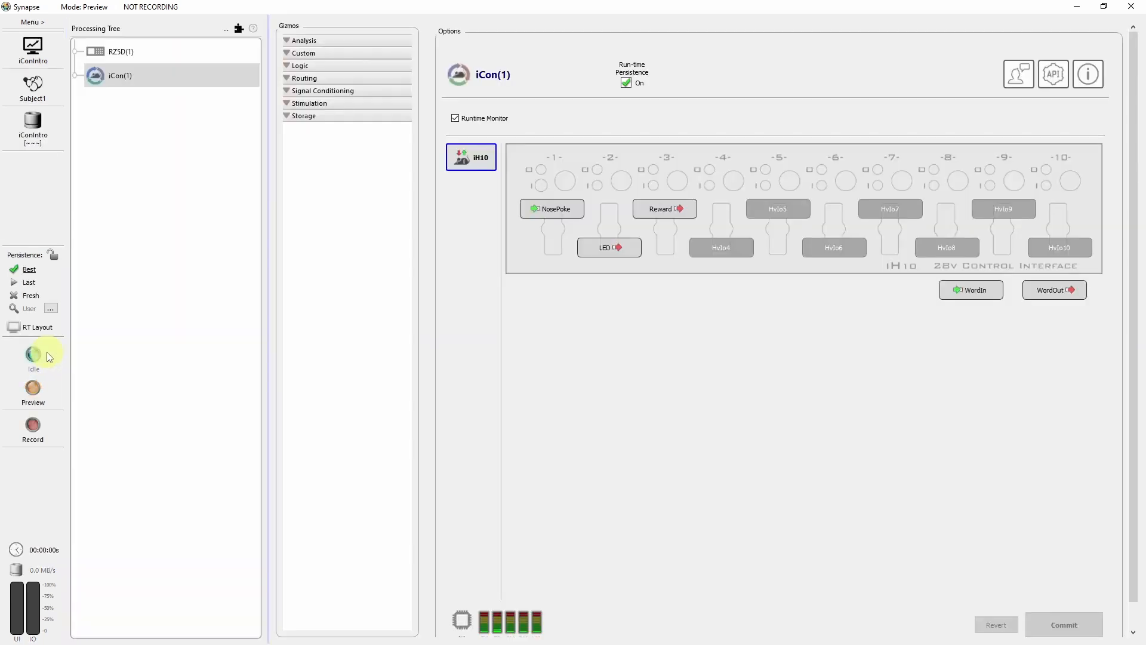